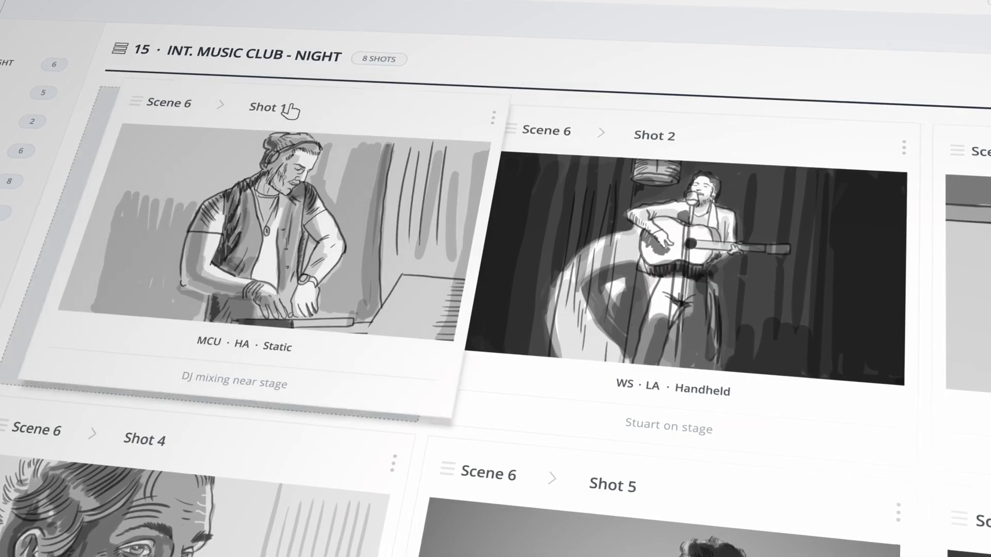
# Step: Move the Scene 6 Shot 1 card over to the Shot 2 position in the music club storyboard
pyautogui.moveTo(290, 110); pyautogui.dragTo(665, 127)
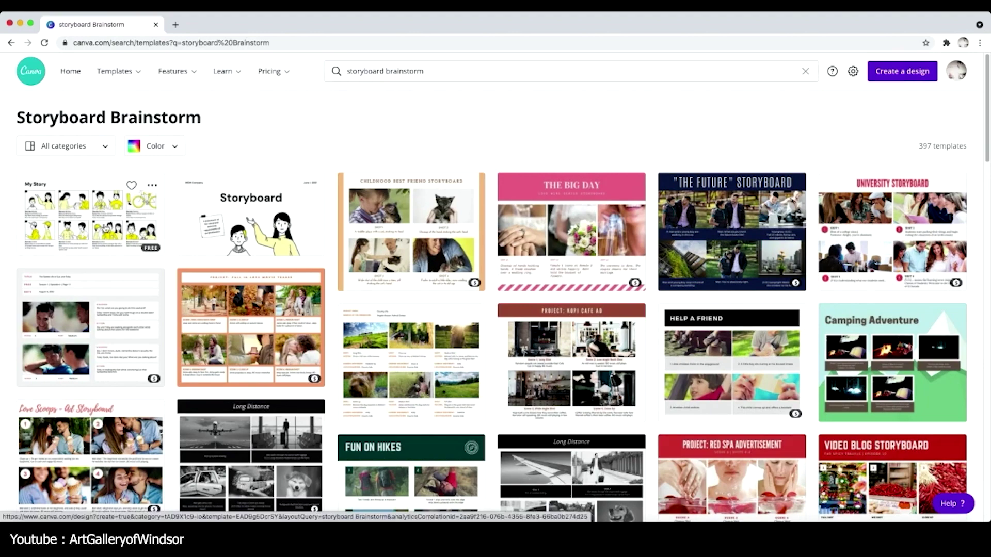
# Step: Switch to Canva, open the My Story template from the storyboard brainstorm results and look through its pages
pyautogui.click(104, 225)
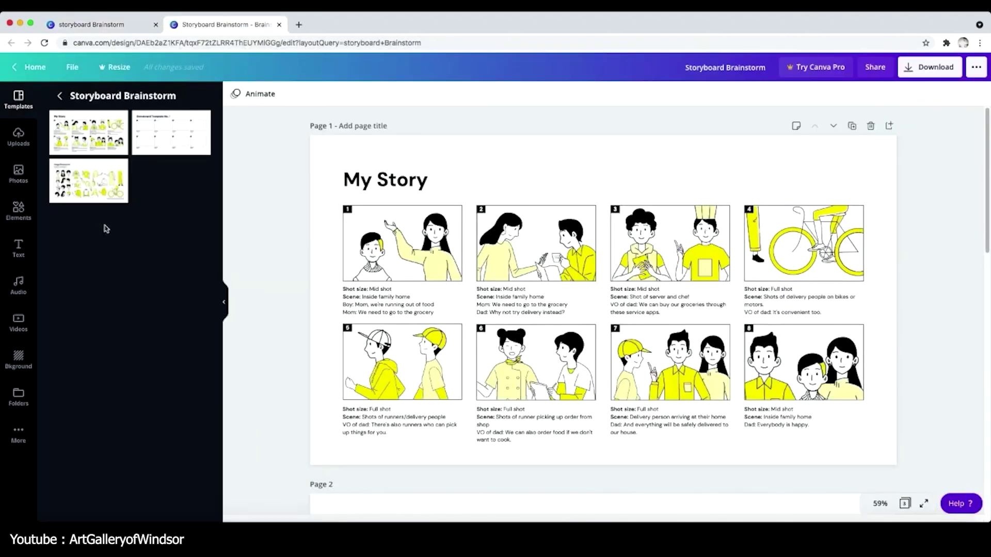
pyautogui.scroll(-10, 671, 181)
pyautogui.scroll(6, 332, 156)
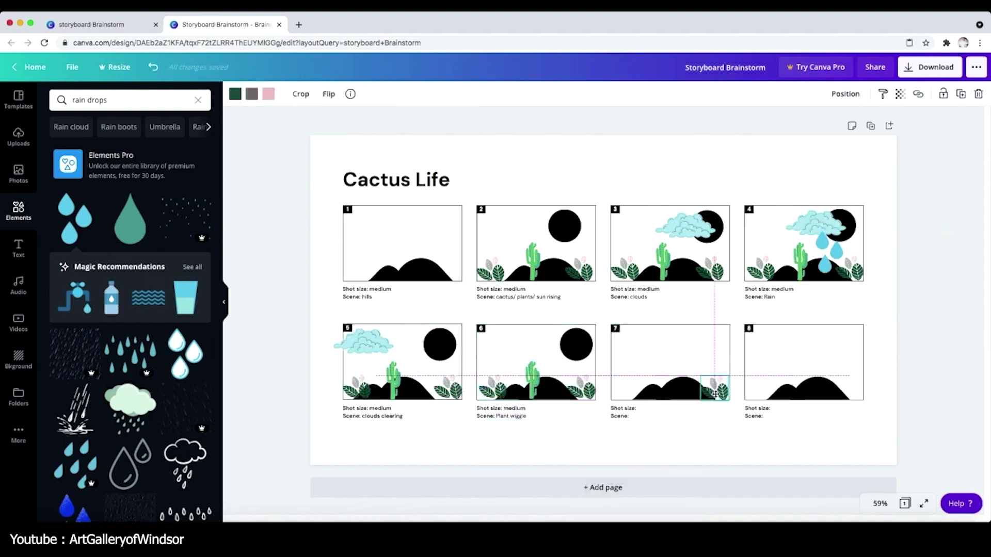
# Step: Copy the cactus in frame 6 of the Cactus Life storyboard
pyautogui.rightClick(535, 380)
pyautogui.click(589, 347)
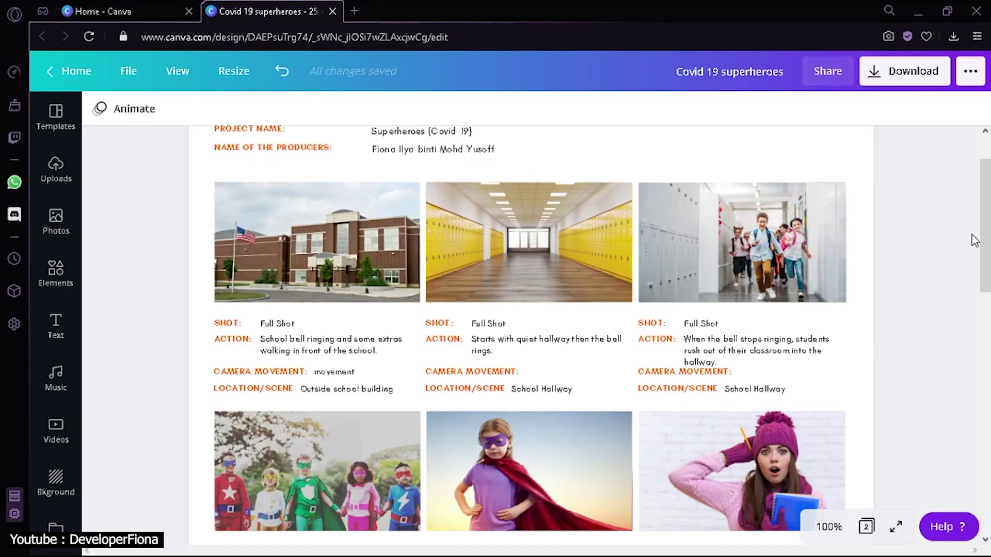
pyautogui.scroll(2, 974, 240)
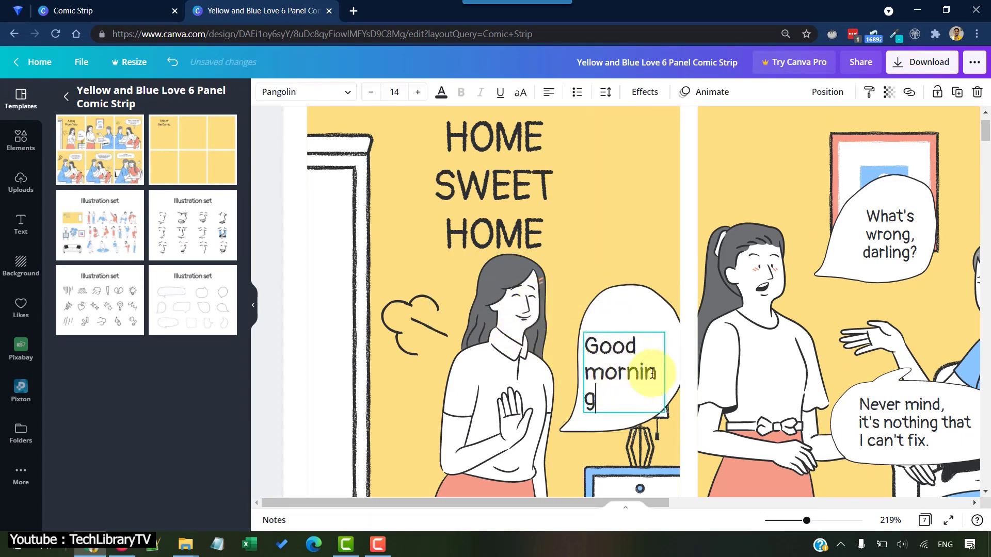
# Step: Finish the "Good morning" speech bubble text and look through the comic template's illustration set pages
pyautogui.click(467, 308)
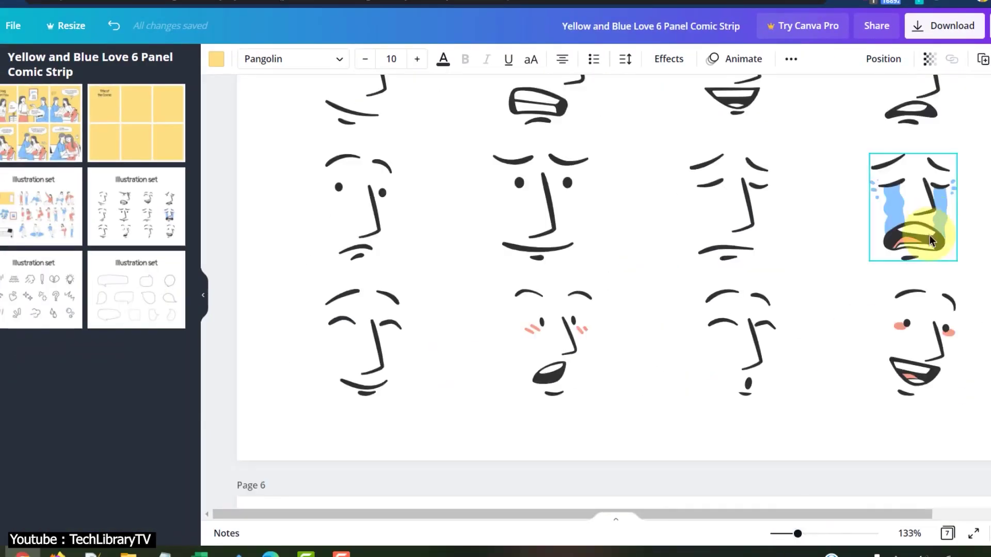
pyautogui.scroll(-2, 910, 277)
pyautogui.scroll(-5, 910, 277)
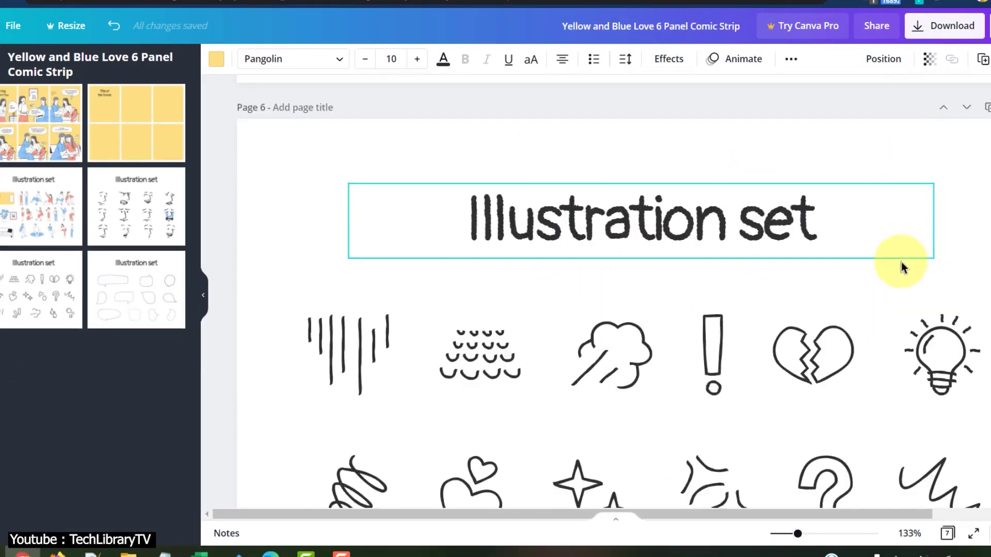
pyautogui.scroll(8, 900, 267)
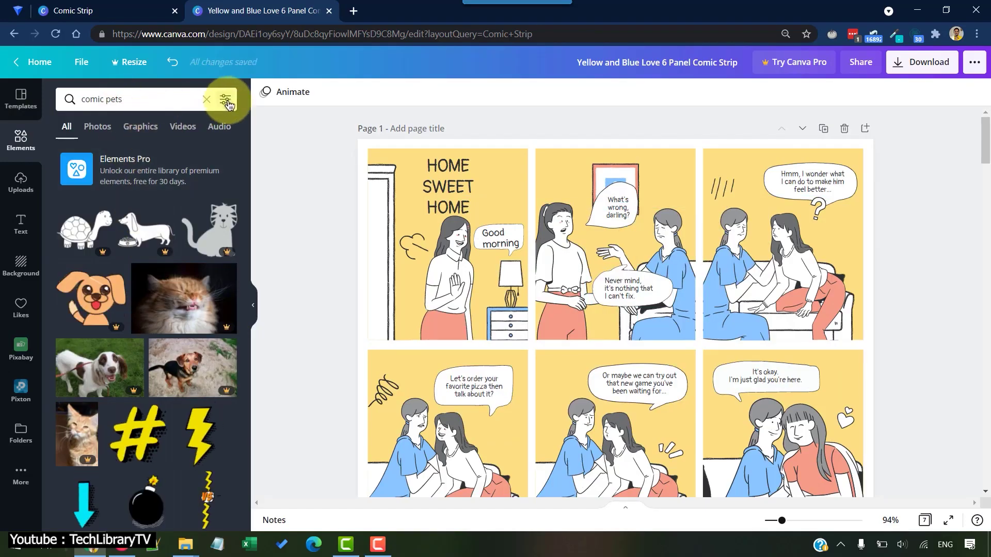
# Step: Filter the element search results for "comic pets"
pyautogui.click(227, 101)
pyautogui.click(184, 301)
pyautogui.click(150, 347)
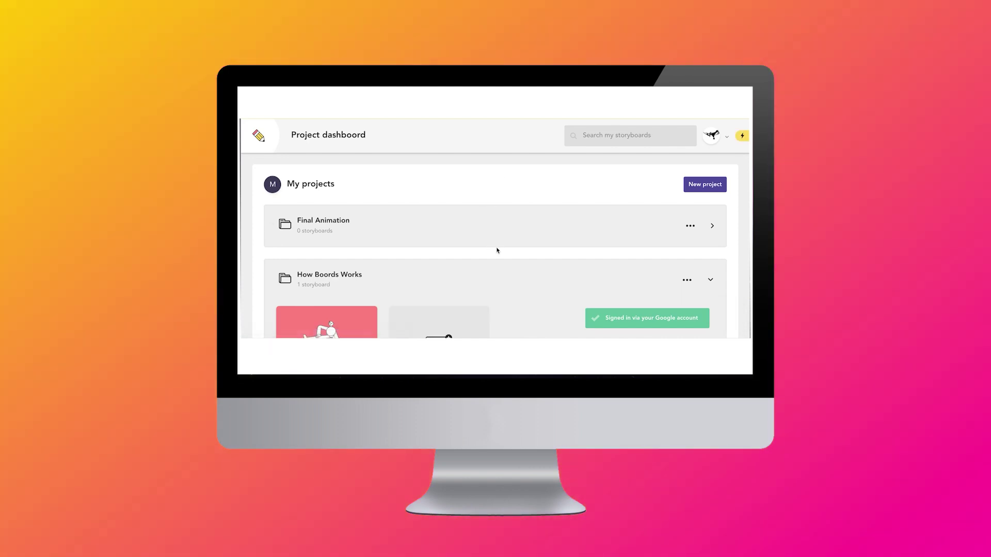
# Step: Switch to Boords and examine the Final Animation and How Boords Works projects on the project dashboard
pyautogui.scroll(-2, 497, 250)
pyautogui.scroll(2, 497, 250)
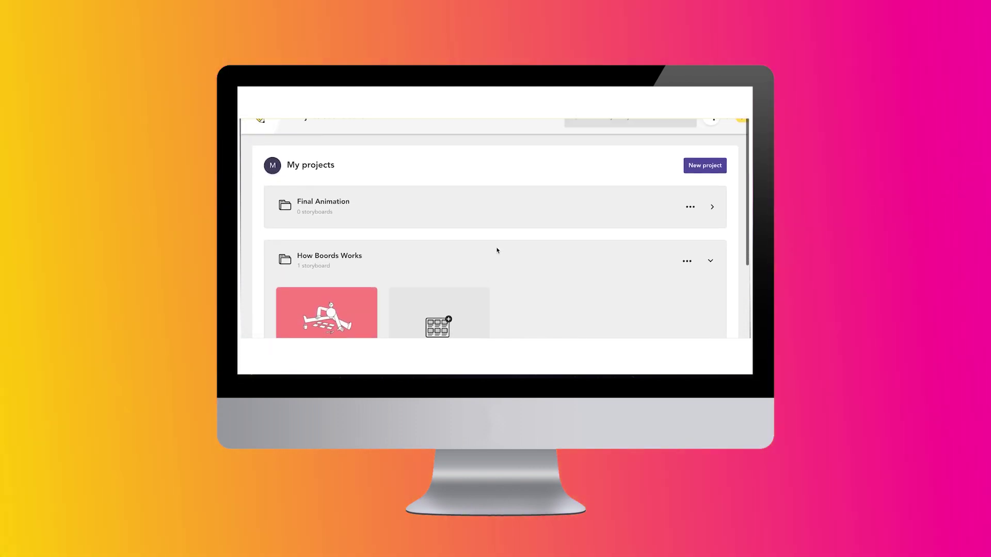
pyautogui.scroll(-1, 497, 251)
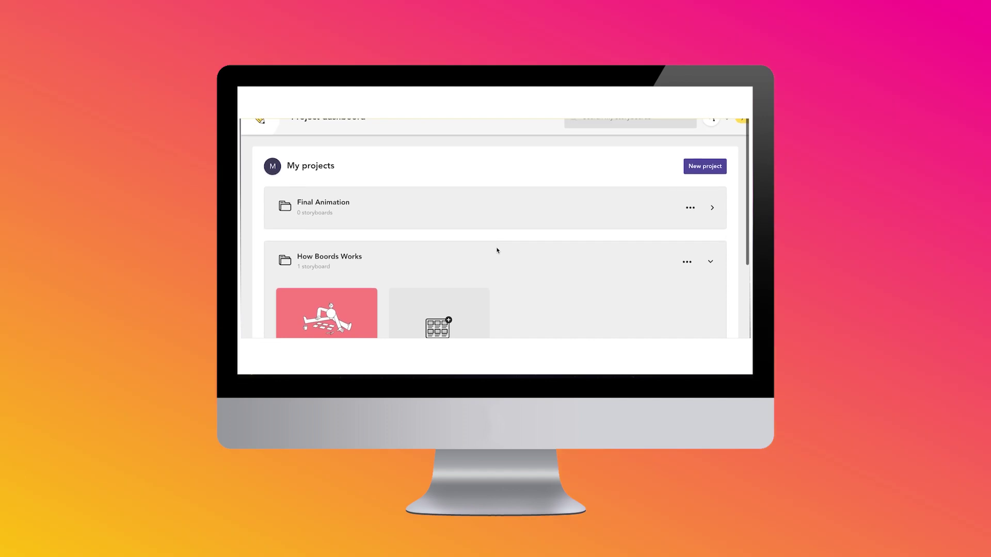
pyautogui.scroll(1, 497, 250)
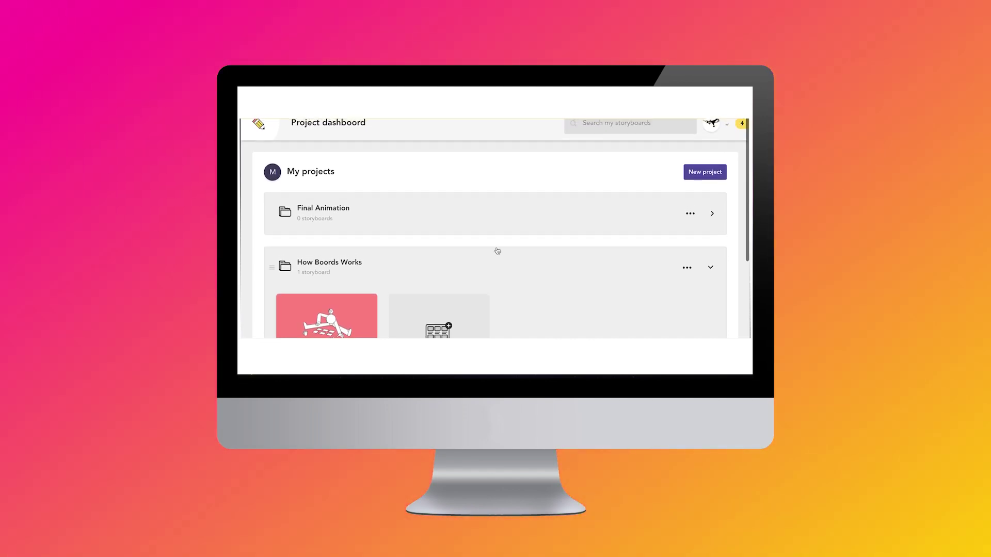
pyautogui.scroll(-2, 497, 251)
pyautogui.scroll(1, 497, 250)
pyautogui.scroll(-2, 497, 250)
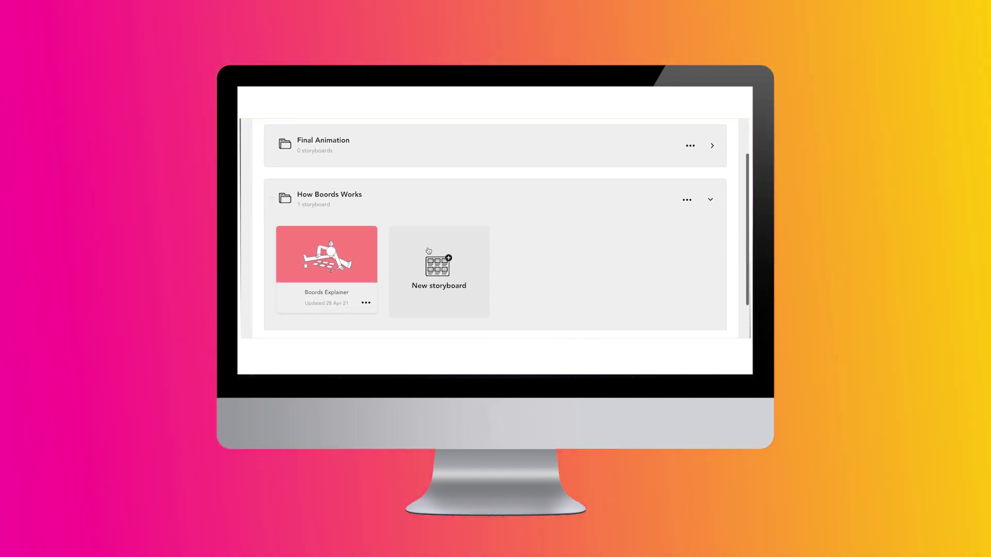
pyautogui.scroll(3, 590, 221)
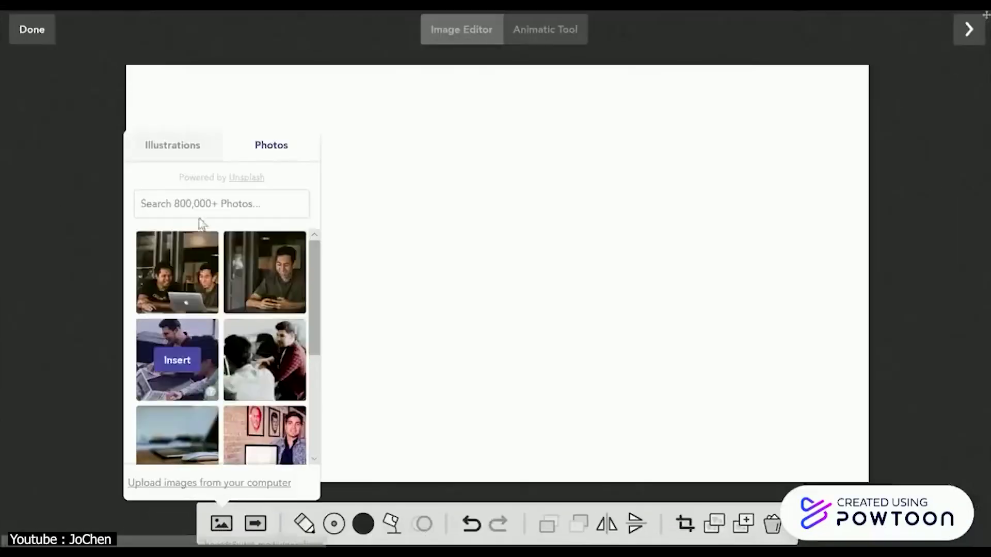
# Step: Insert a person illustration into frame 1 and adjust it on the canvas
pyautogui.click(180, 292)
pyautogui.moveTo(463, 265); pyautogui.dragTo(668, 164)
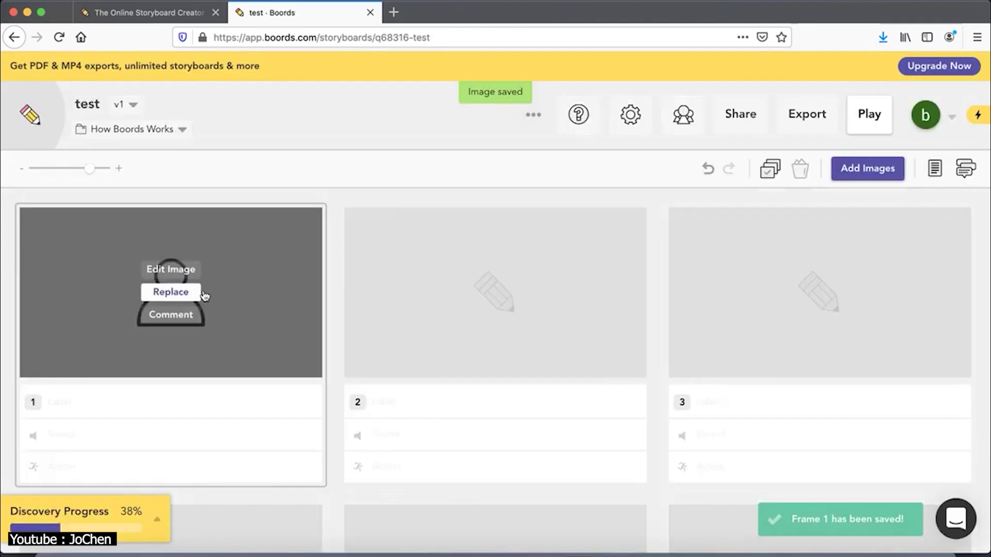
# Step: Fill in frame 1 with the label "start", the sound "muziek" and the action "rust pop"
pyautogui.click(84, 326)
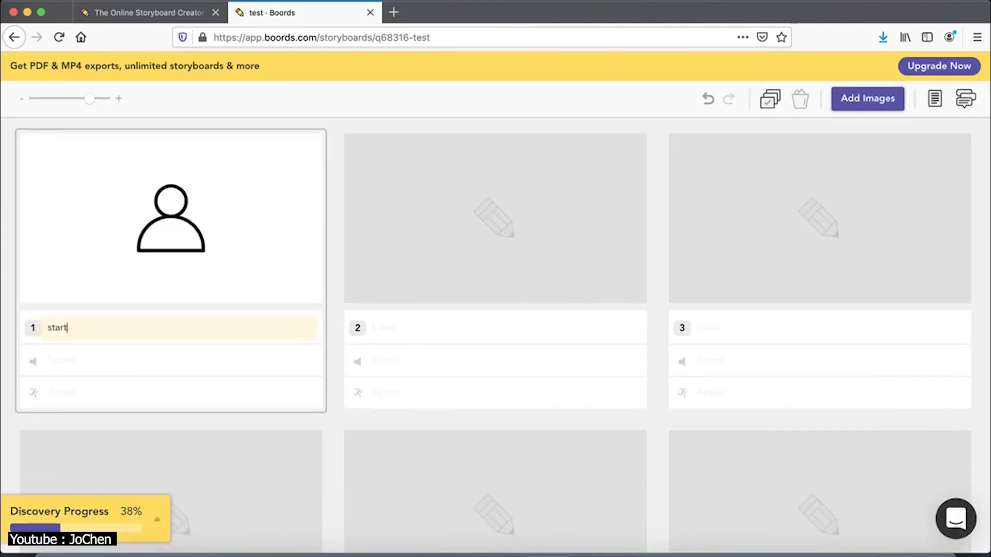
pyautogui.click(80, 365)
pyautogui.click(83, 393)
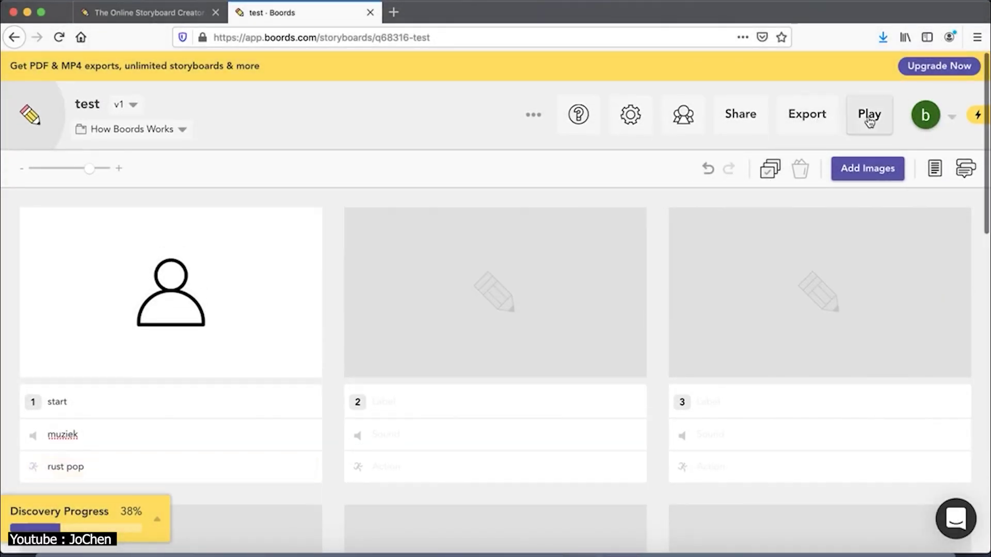
# Step: Preview the test storyboard as an animatic and open the storyboard's export options
pyautogui.click(869, 119)
pyautogui.click(29, 411)
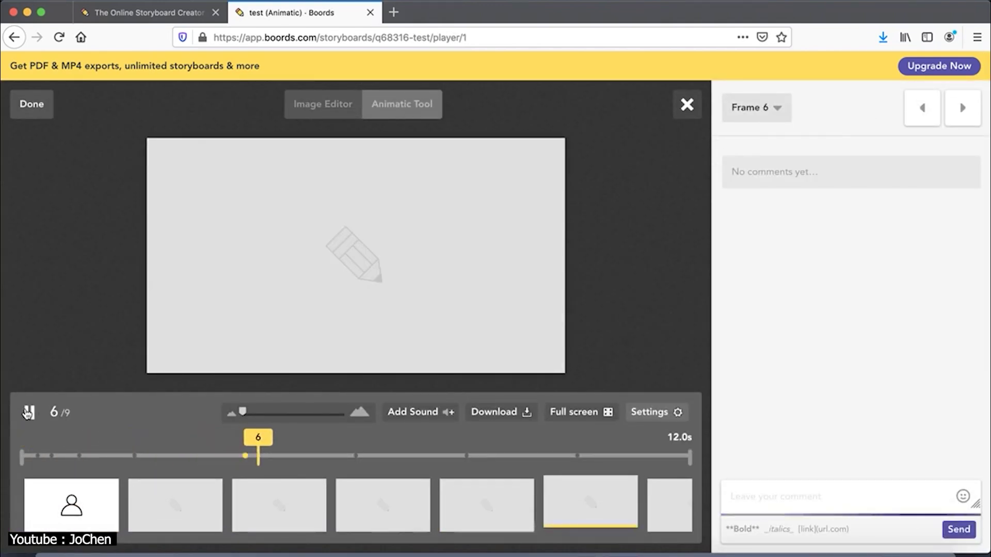
pyautogui.click(31, 104)
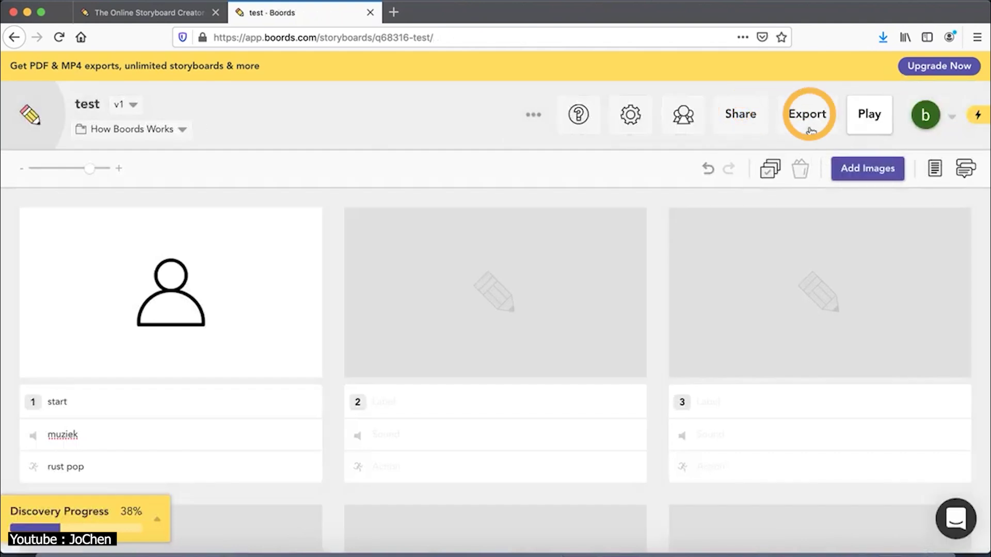
pyautogui.click(809, 118)
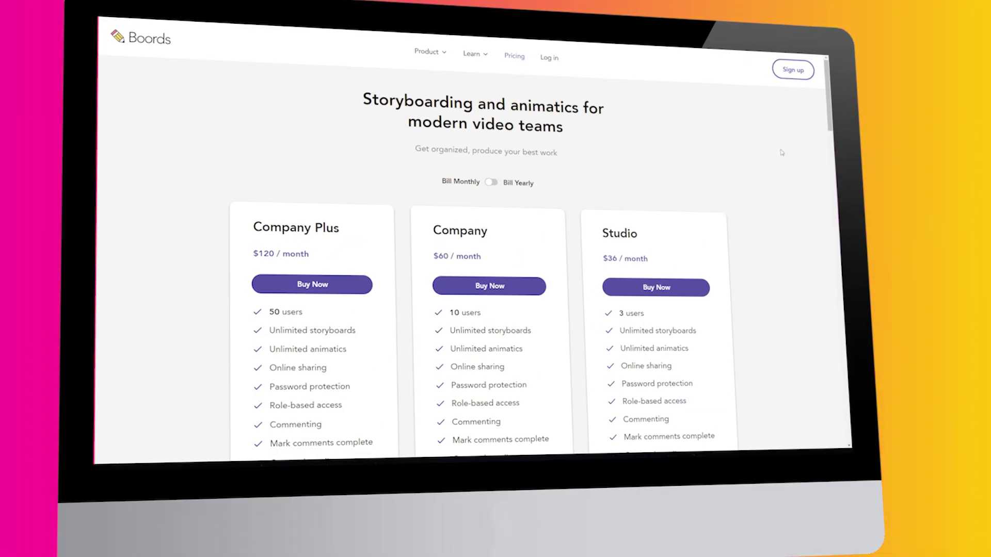
# Step: Examine the features and prices of the Boords Company Plus, Company and Studio plans
pyautogui.scroll(-3, 781, 152)
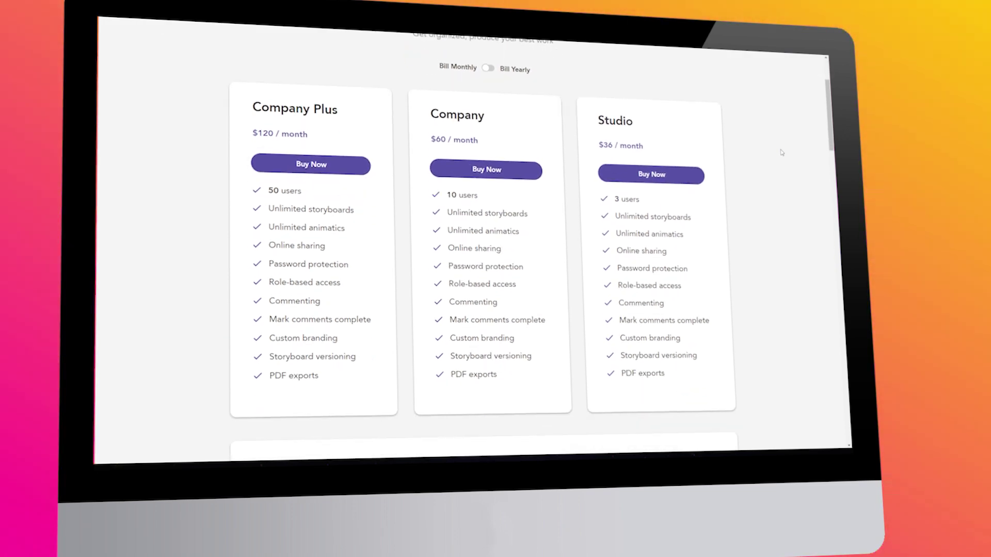
pyautogui.scroll(-1, 782, 152)
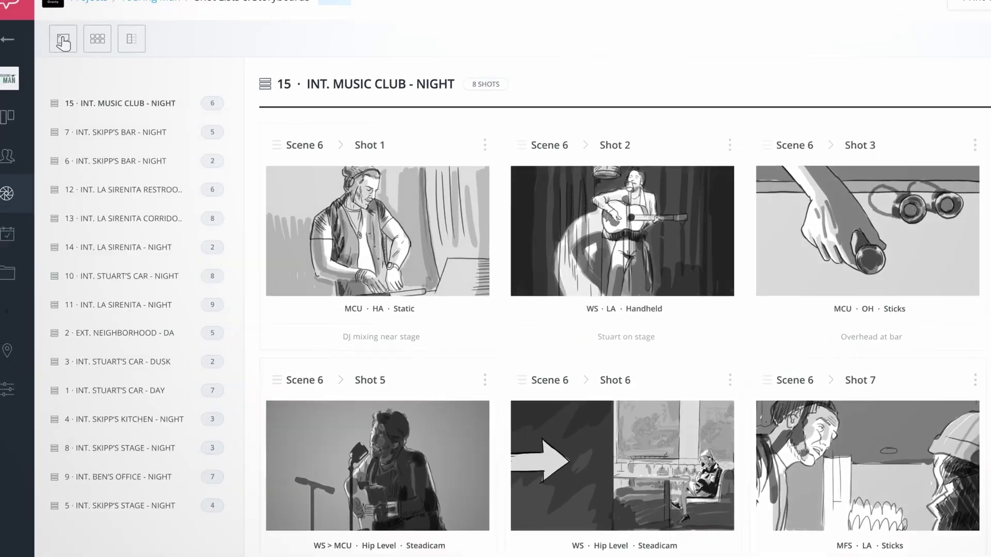
# Step: Switch to StudioBinder and choose the frame aspect ratio and the number of frames per row for the Touring Man storyboard
pyautogui.click(46, 48)
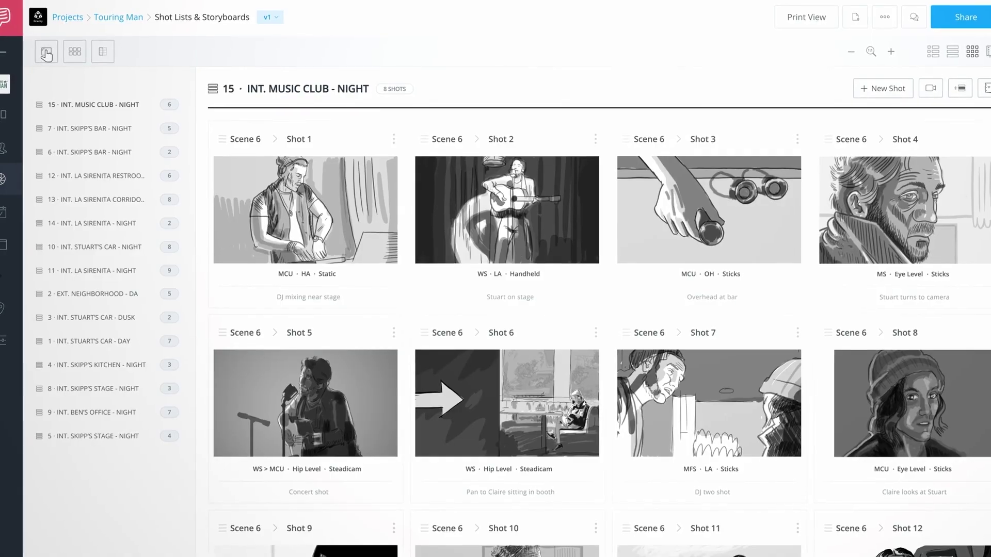
pyautogui.click(46, 52)
pyautogui.click(240, 237)
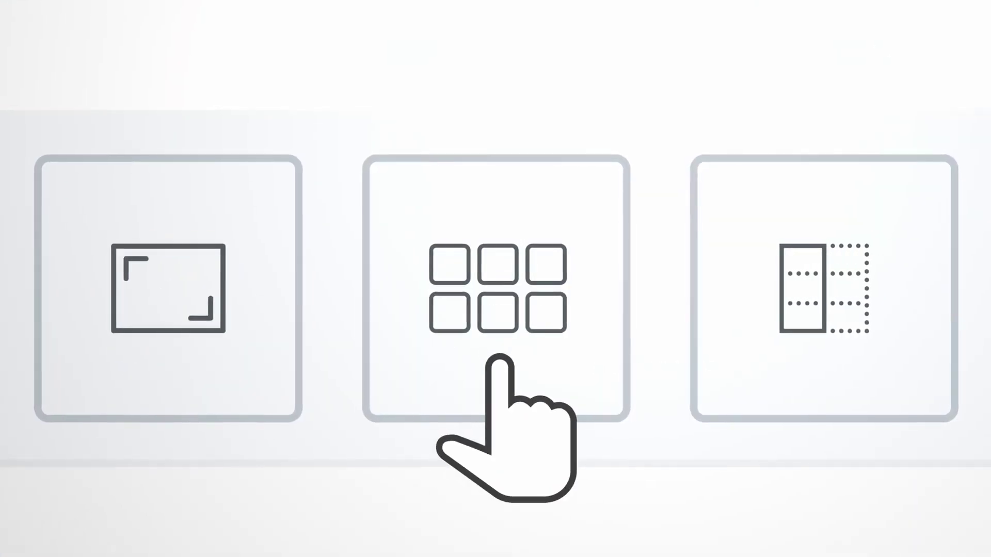
pyautogui.click(76, 57)
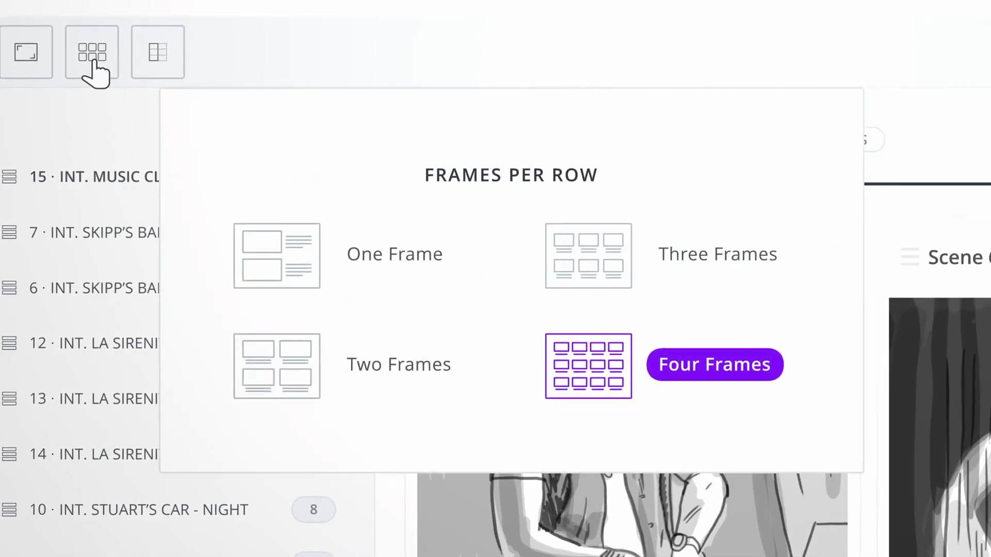
pyautogui.click(473, 119)
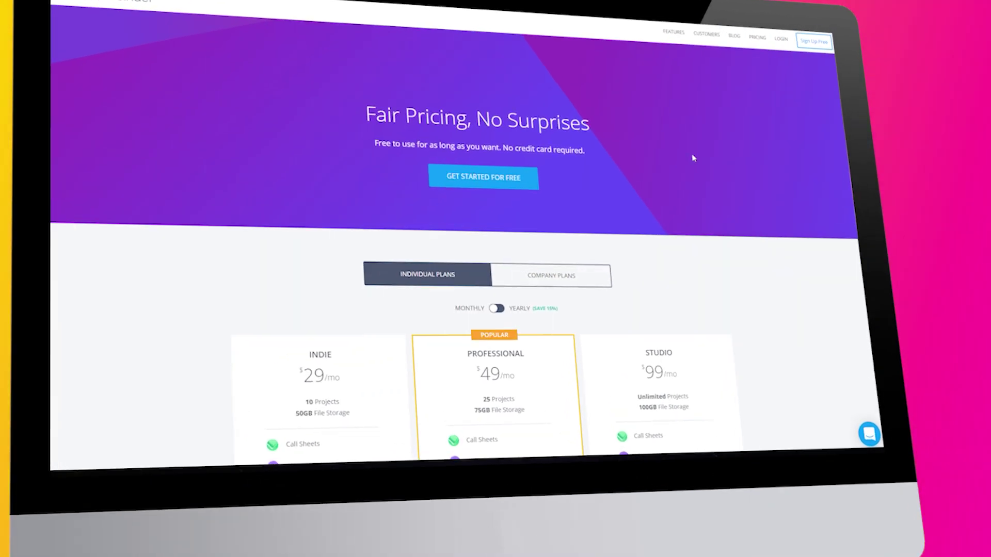
# Step: Examine the StudioBinder pricing page's individual plans
pyautogui.scroll(-5, 804, 109)
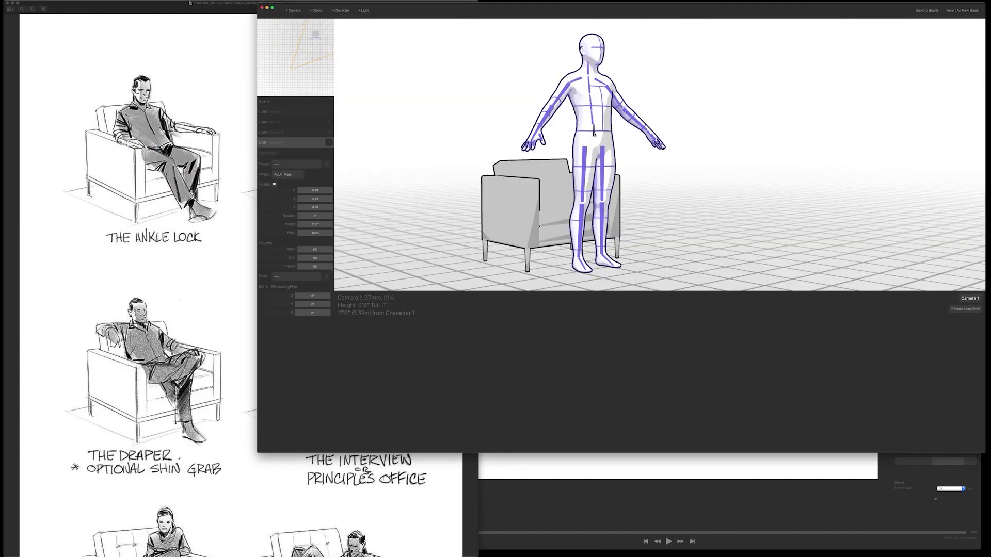
# Step: Switch to Storyboarder's Shot Generator and move the standing character toward the armchair's seat
pyautogui.moveTo(593, 133); pyautogui.dragTo(561, 211)
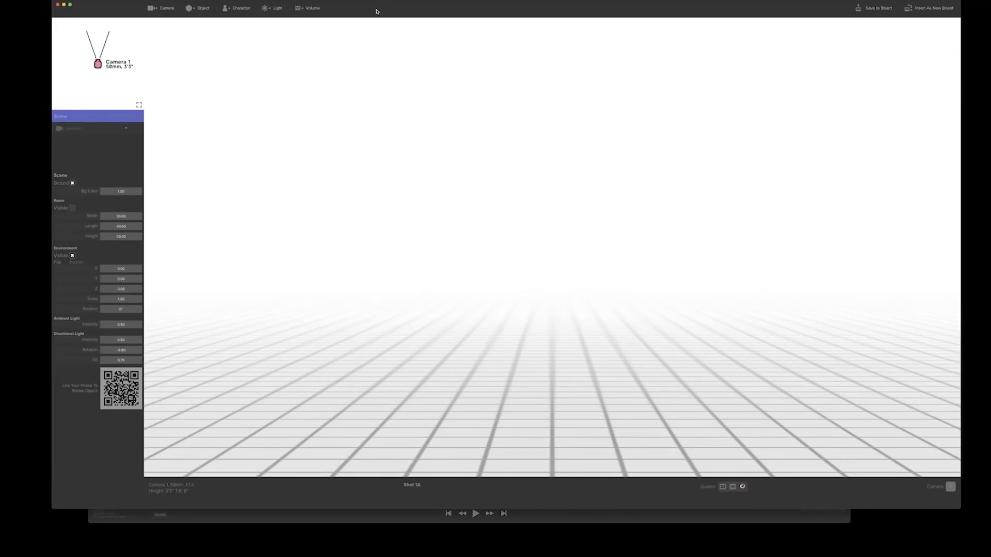
# Step: Add a character to the empty 3D scene and save the shot to the board
pyautogui.click(236, 8)
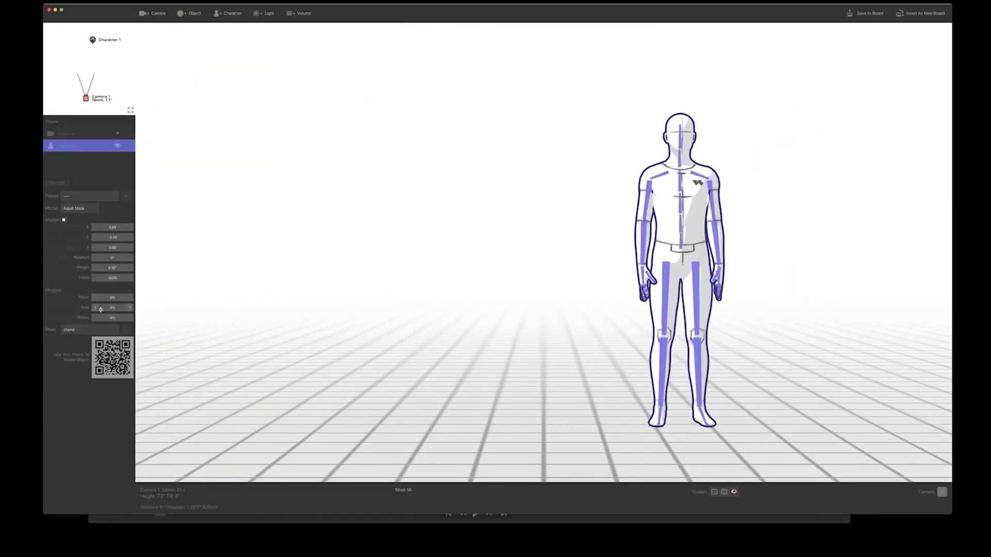
pyautogui.click(866, 13)
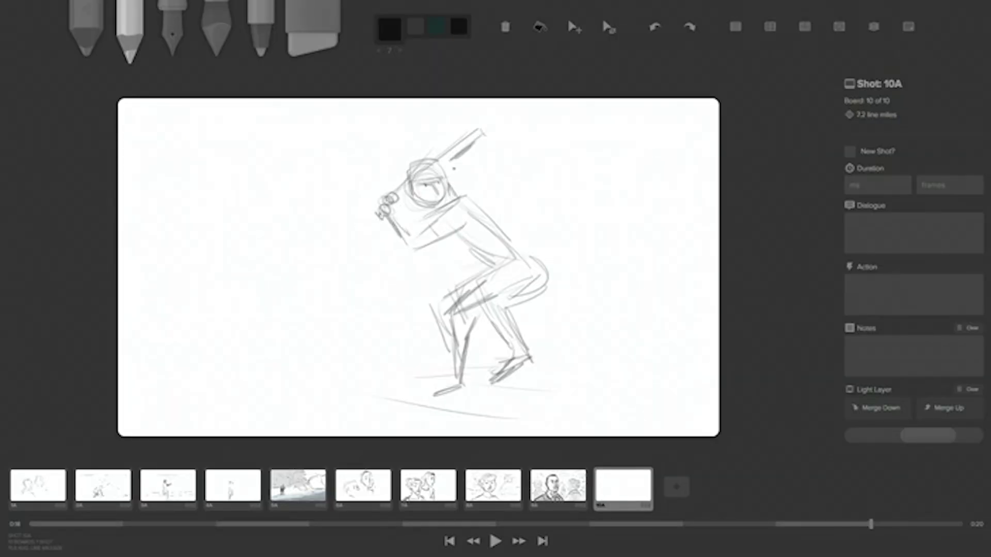
# Step: Add a new board and ink the outline of the batter's rear leg on shot 14A
pyautogui.press('n')
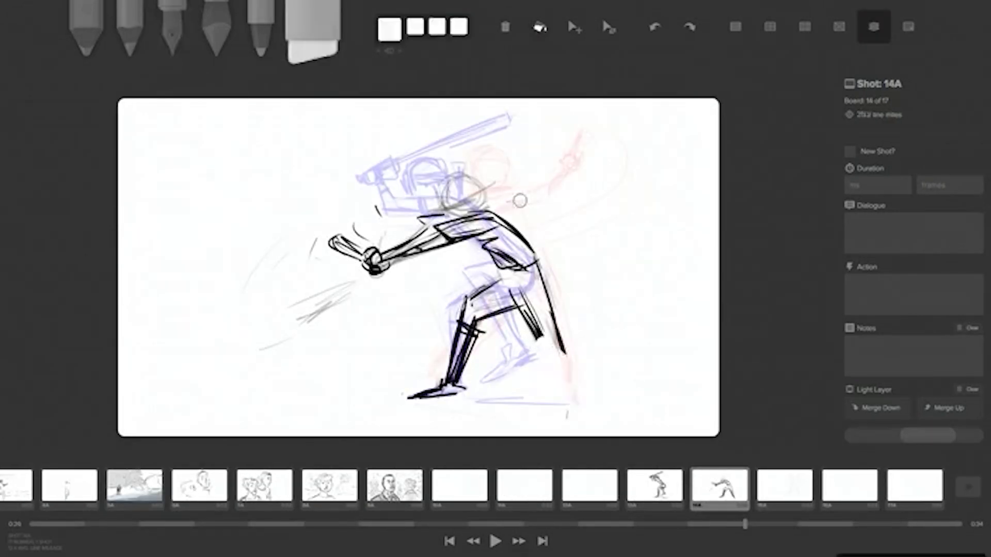
pyautogui.moveTo(537, 260); pyautogui.dragTo(591, 411)
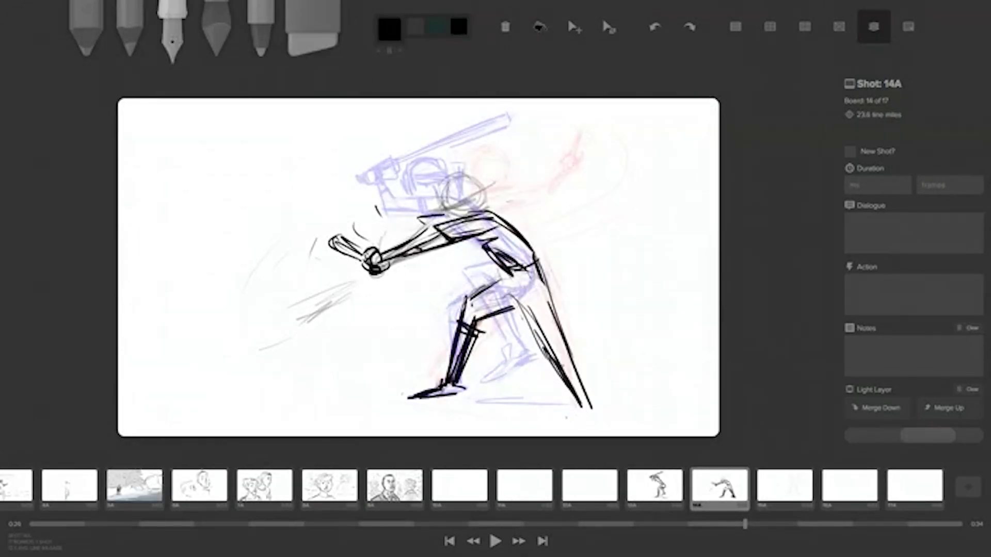
# Step: Flip between the neighbouring batter boards to check the motion of the swing
pyautogui.press('Left')
pyautogui.press('Right')
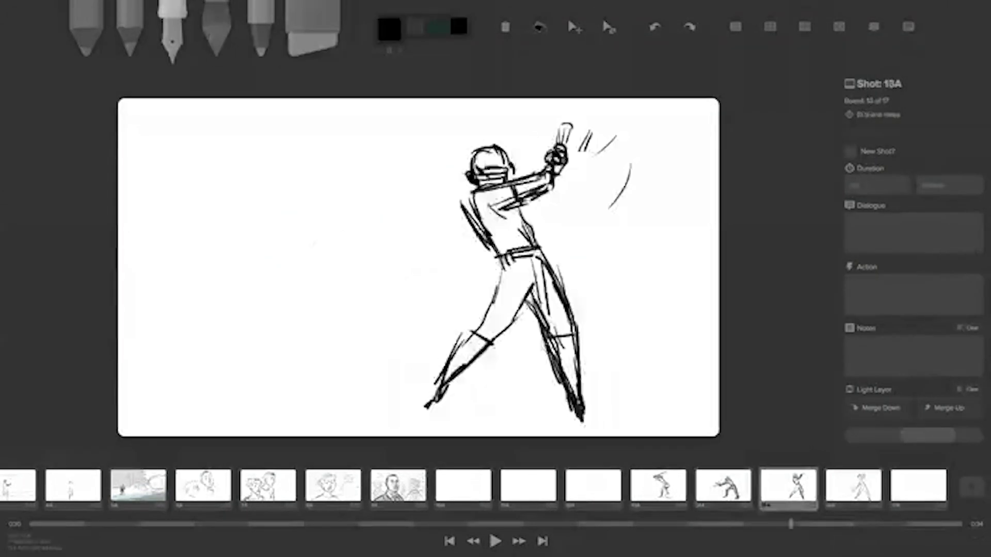
pyautogui.press('Left')
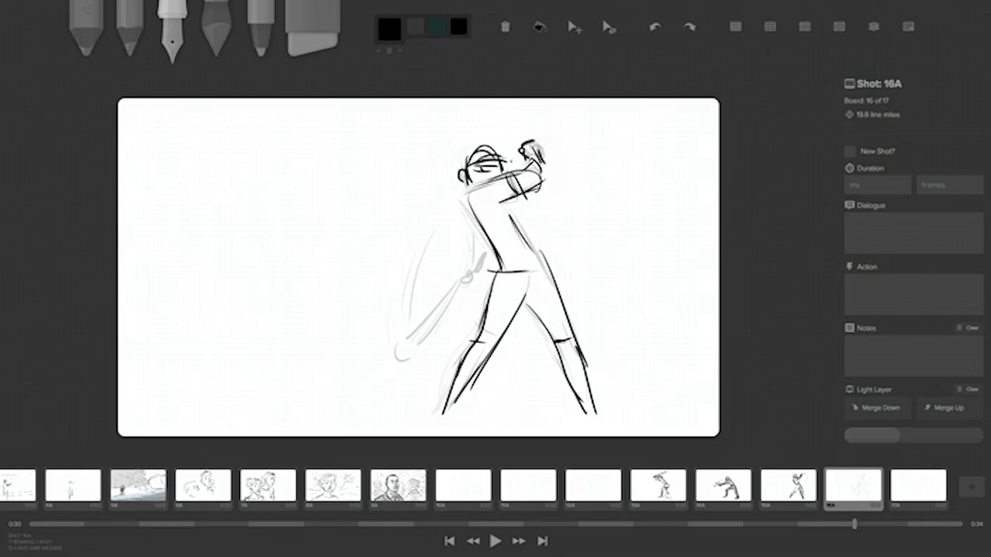
pyautogui.press('Left')
pyautogui.press('Left')
pyautogui.press('6')
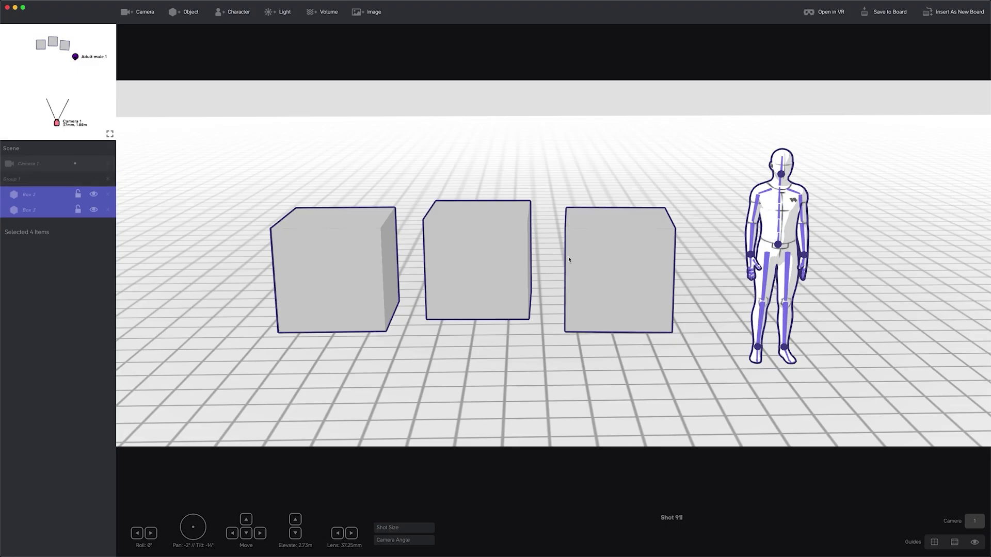
# Step: Add an object to the scene with the three boxes and the standing character and reposition it on the floor
pyautogui.moveTo(568, 260); pyautogui.dragTo(591, 264)
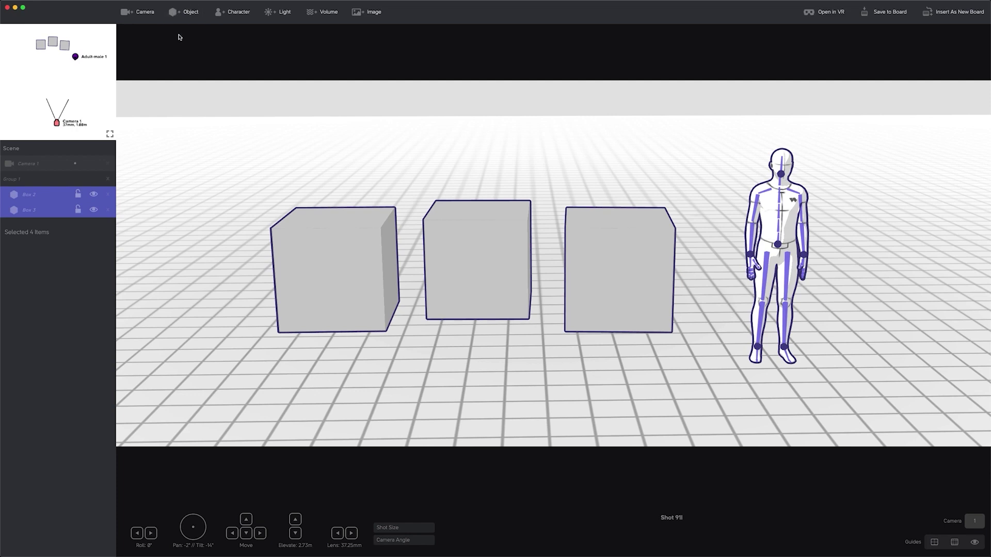
pyautogui.click(182, 12)
pyautogui.moveTo(460, 330); pyautogui.dragTo(471, 294)
pyautogui.moveTo(547, 289); pyautogui.dragTo(497, 258)
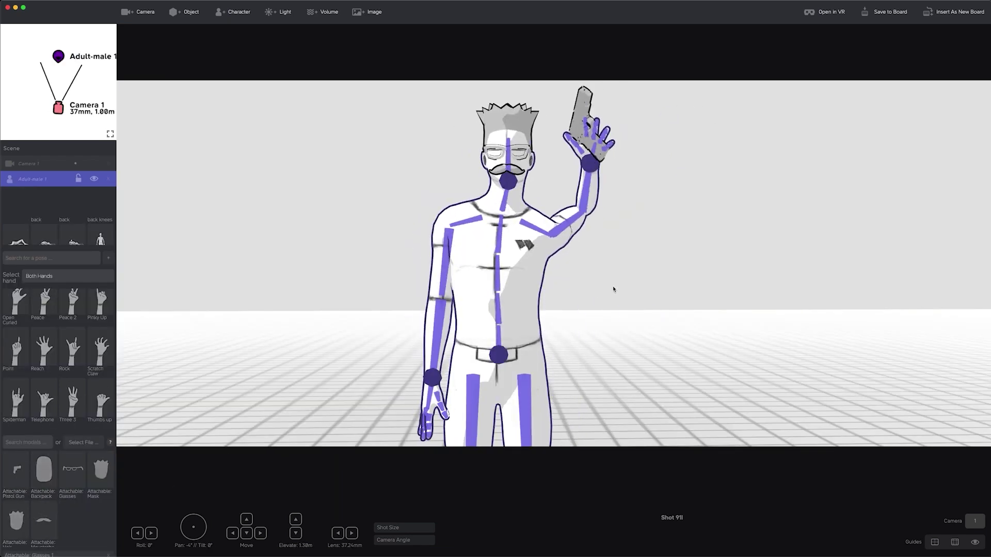
# Step: Deselect the moustached character and select it again at the hand holding the pistol
pyautogui.click(614, 289)
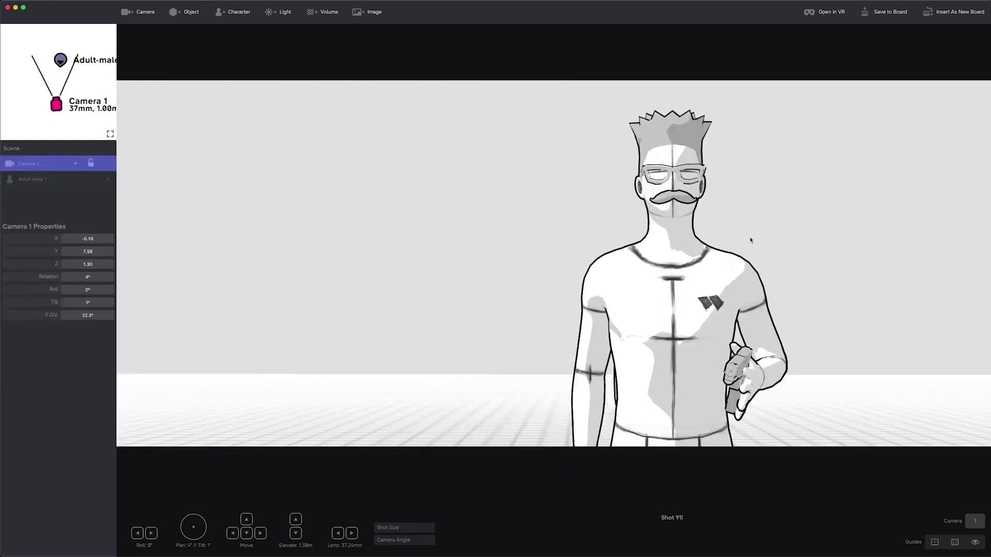
pyautogui.click(670, 372)
pyautogui.click(751, 328)
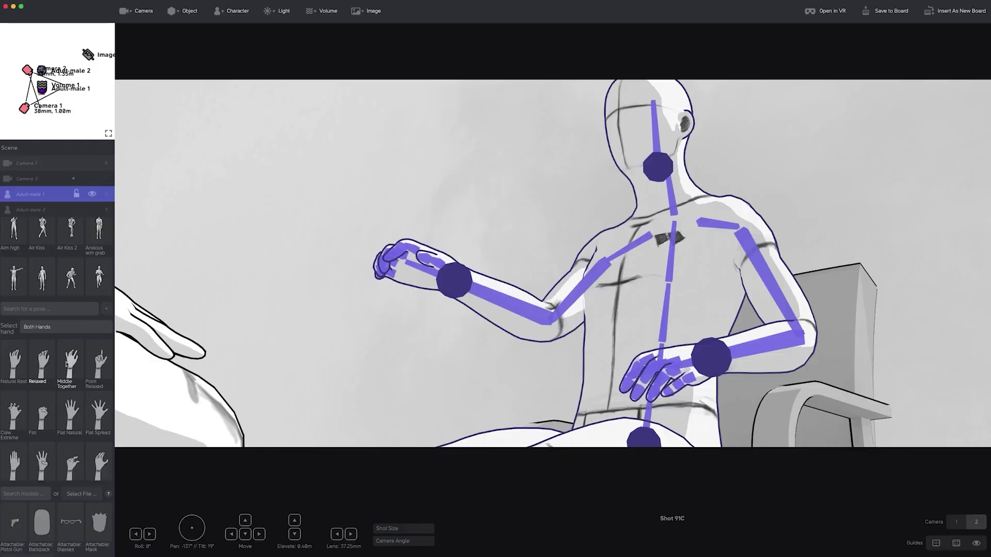
# Step: Try the Flat Natural hand preset and one other preset on both hands of the seated character
pyautogui.click(70, 423)
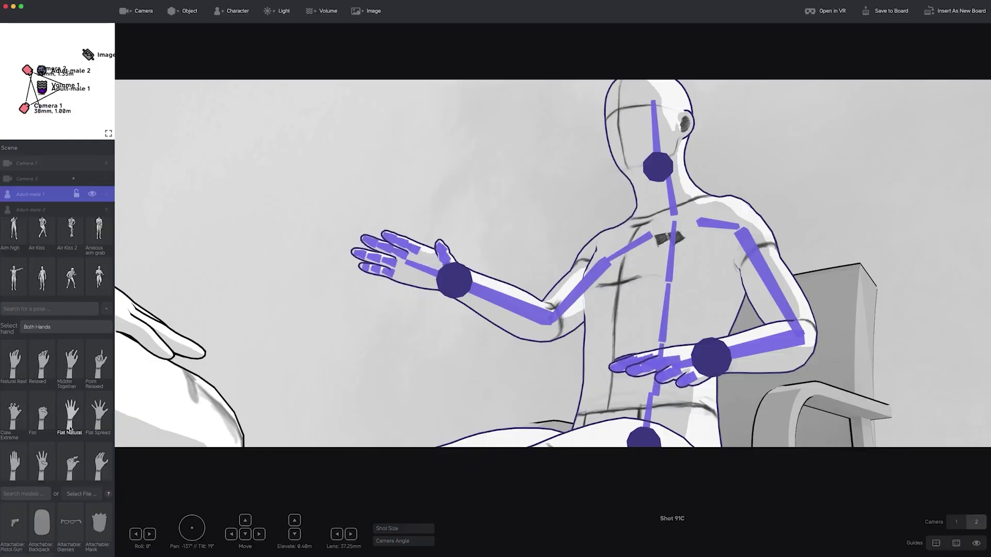
pyautogui.click(46, 465)
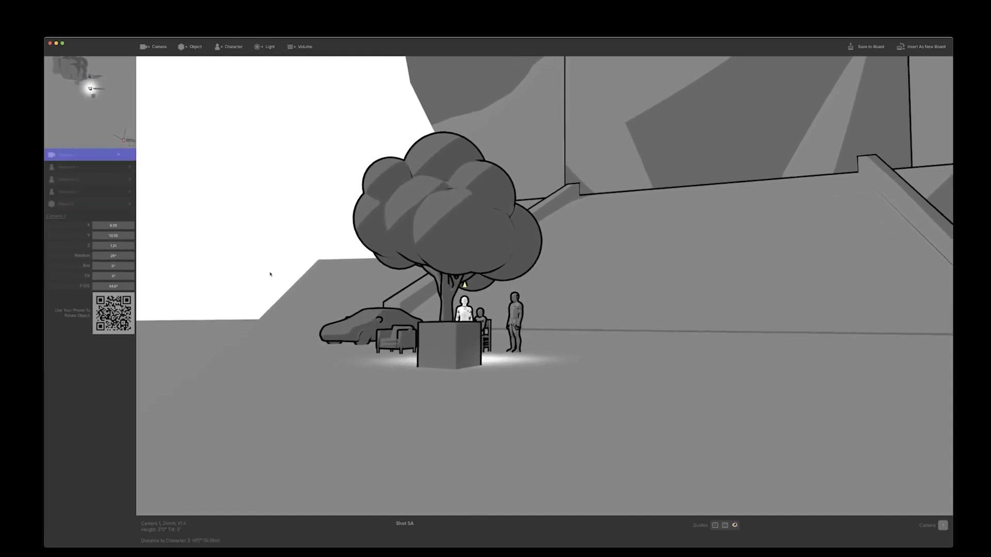
# Step: Move the box out from in front of the lit figure and adjust the tilt of the light above it
pyautogui.scroll(5, 337, 374)
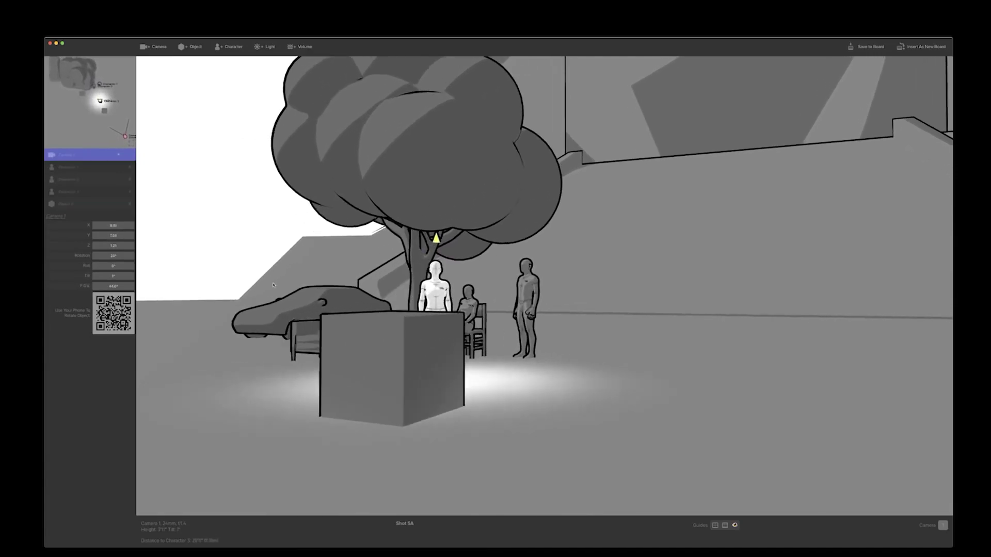
pyautogui.moveTo(337, 374); pyautogui.dragTo(836, 387)
pyautogui.click(416, 226)
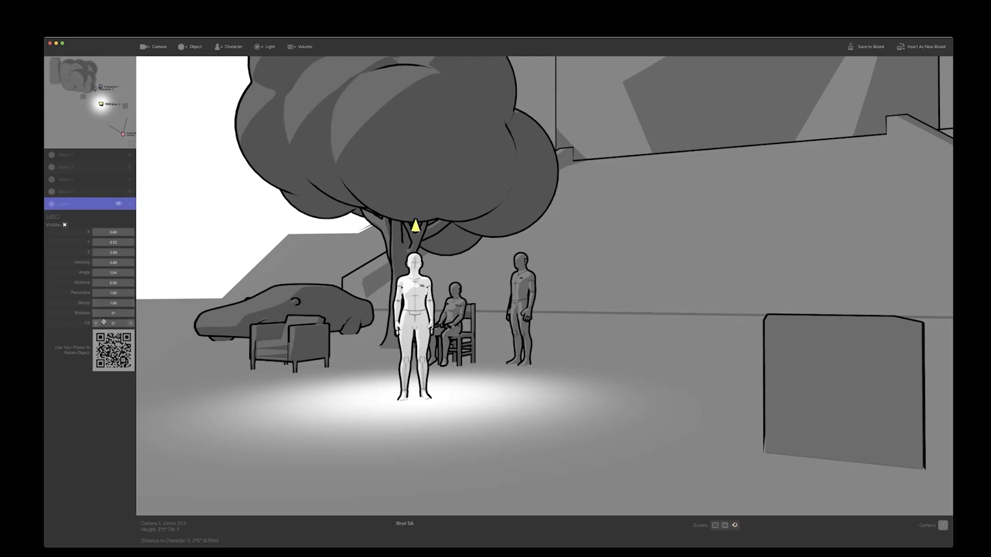
pyautogui.moveTo(103, 322); pyautogui.dragTo(96, 252)
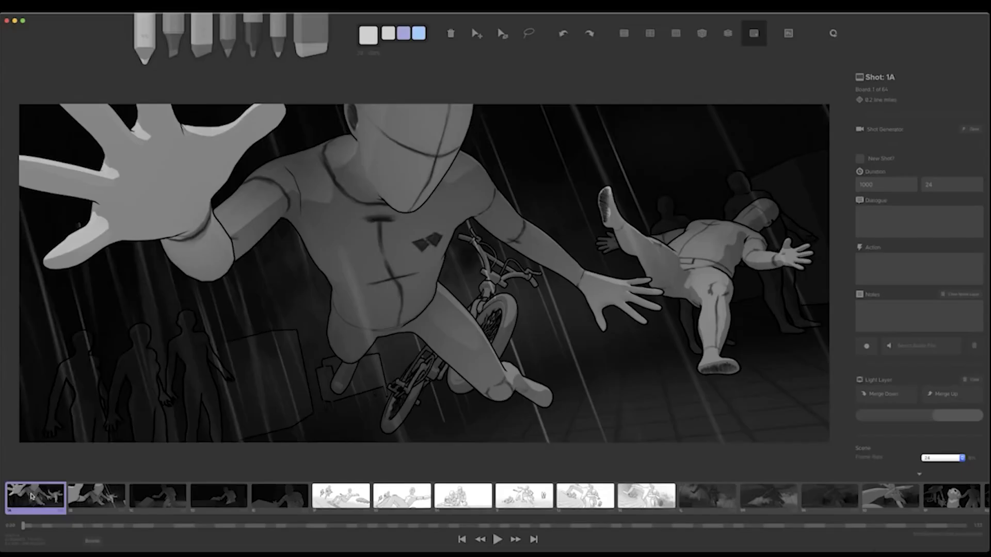
# Step: Go through the storyboard from shot 1A to shot 1M to review the fight sequence
pyautogui.press('Right')
pyautogui.press('Right')
pyautogui.press('Right')
pyautogui.press('Right')
pyautogui.press('Right')
pyautogui.press('Right')
pyautogui.press('Right')
pyautogui.press('Right')
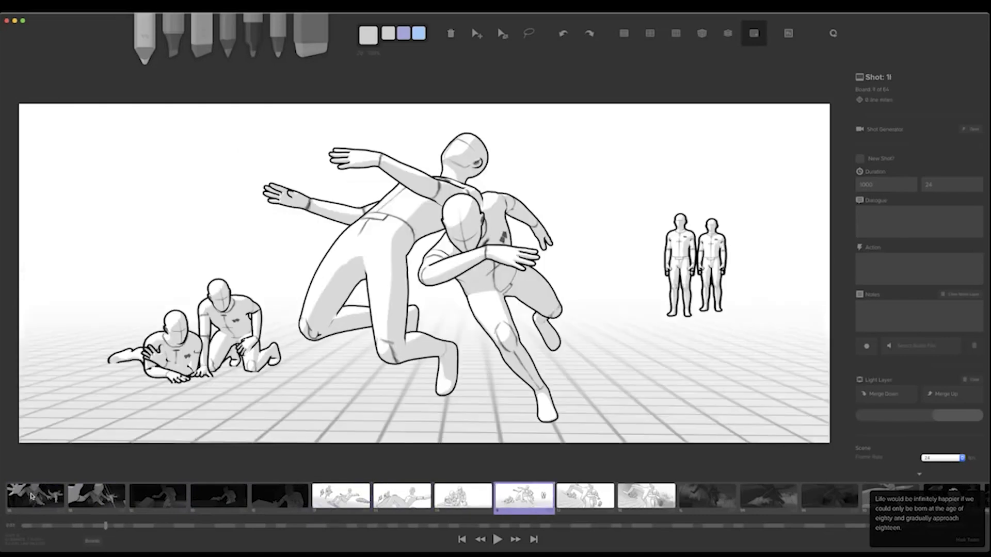
pyautogui.press('Right')
pyautogui.press('Right')
pyautogui.press('Right')
pyautogui.press('Right')
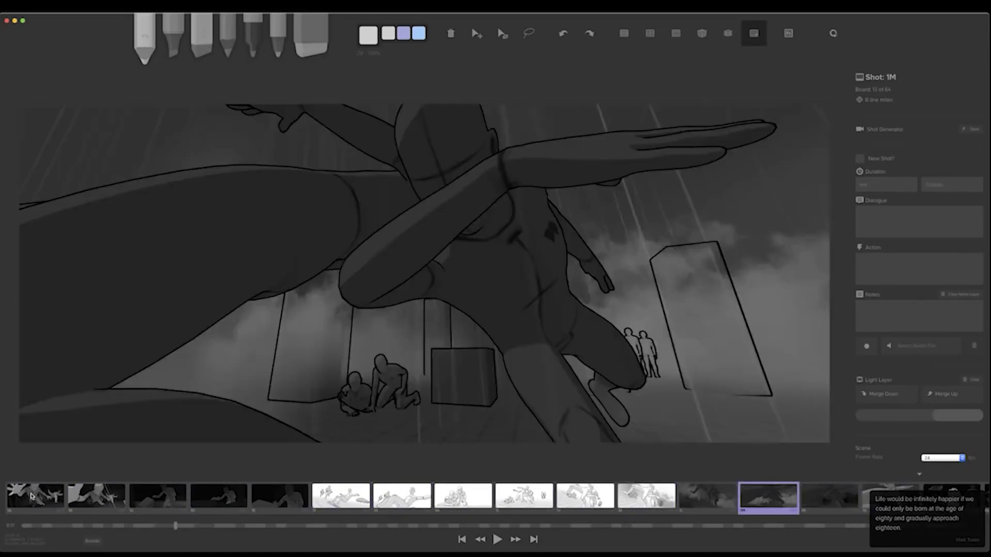
# Step: Flip back and forth between the boards around shots 1M and 1N to compare the poses
pyautogui.press('Left')
pyautogui.press('Right')
pyautogui.press('Right')
pyautogui.press('Right')
pyautogui.press('Right')
pyautogui.press('Left')
pyautogui.press('Left')
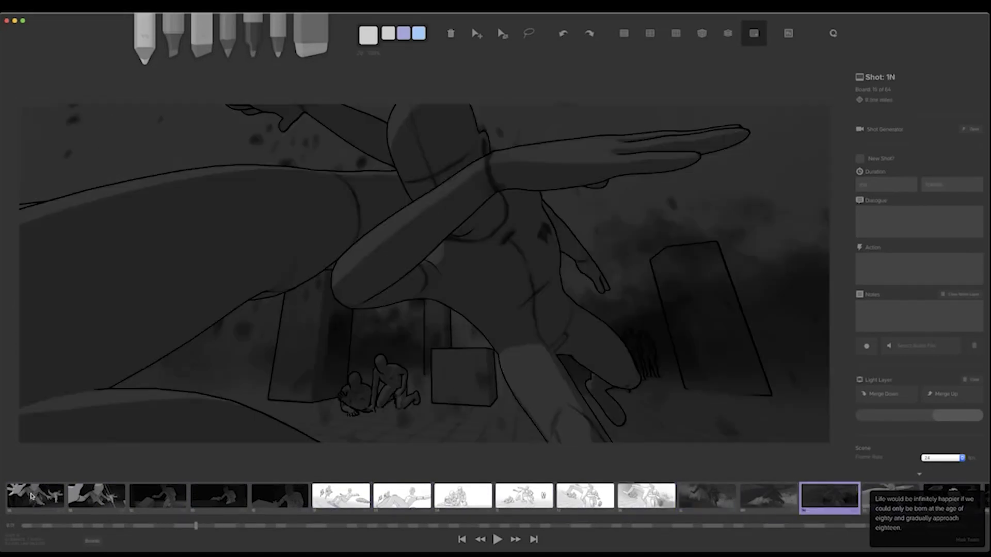
pyautogui.press('Right')
pyautogui.press('Right')
pyautogui.press('Right')
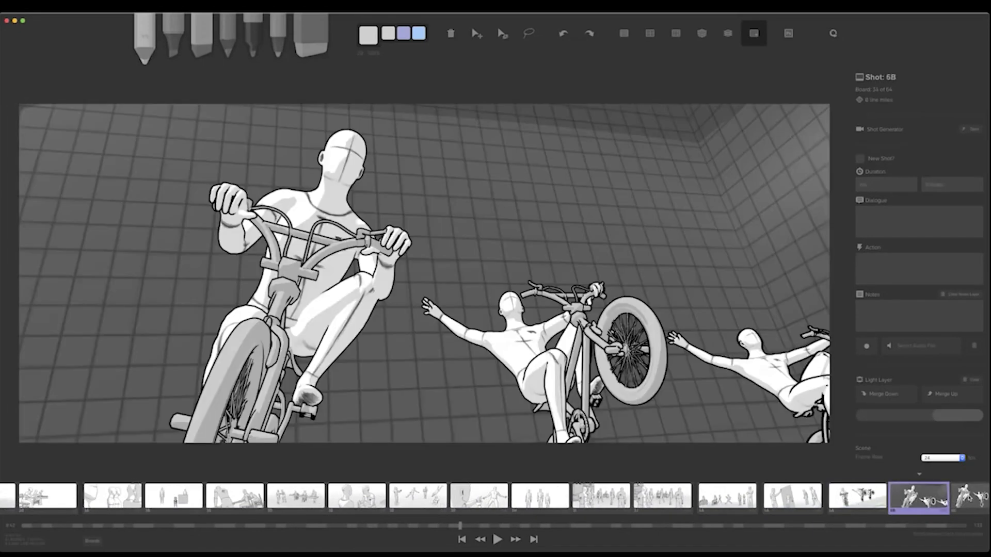
# Step: Review the boards from the bike chase in shot 6B to the crowd scene just past shot 8A
pyautogui.press('Right')
pyautogui.press('Right')
pyautogui.press('Right')
pyautogui.press('Right')
pyautogui.press('Right')
pyautogui.press('Right')
pyautogui.press('Right')
pyautogui.press('Right')
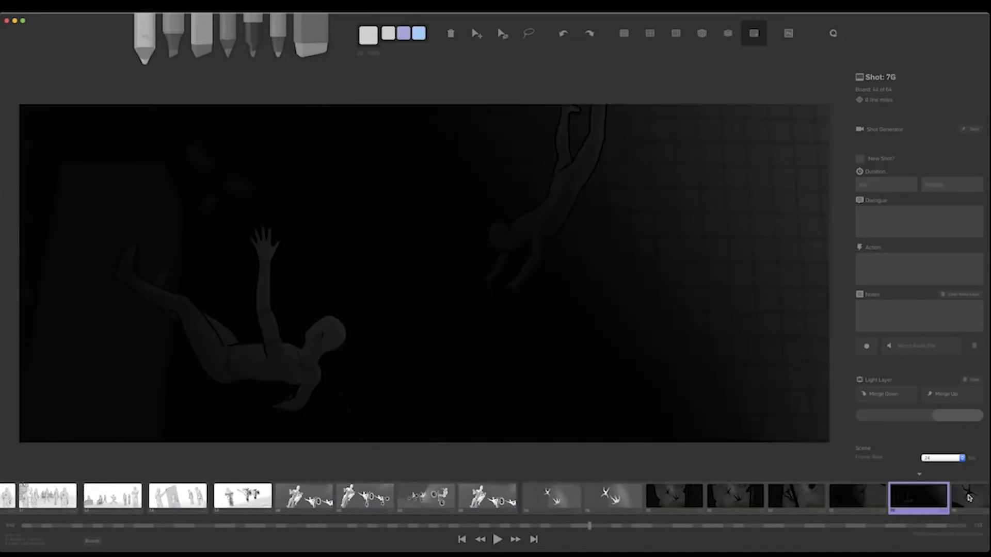
pyautogui.press('Right')
pyautogui.press('Right')
pyautogui.press('Right')
pyautogui.press('Right')
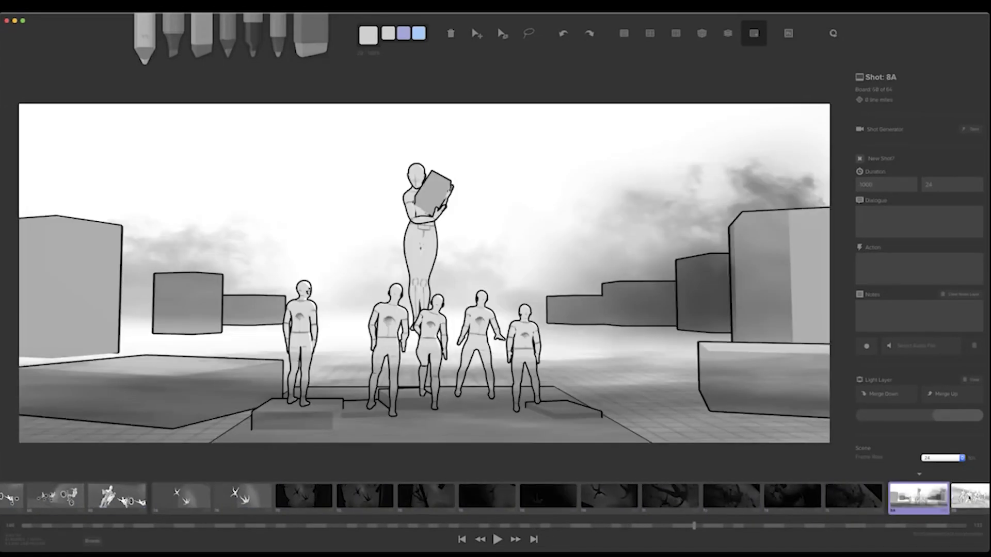
pyautogui.press('Right')
pyautogui.press('Right')
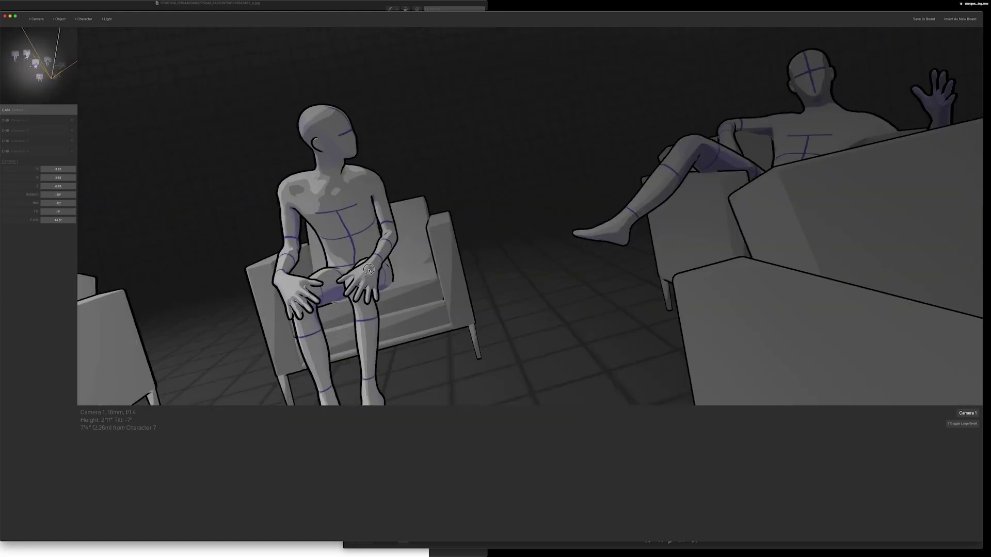
# Step: Set the model of the character reclining in the armchair to Adult Male
pyautogui.click(21, 183)
pyautogui.click(31, 178)
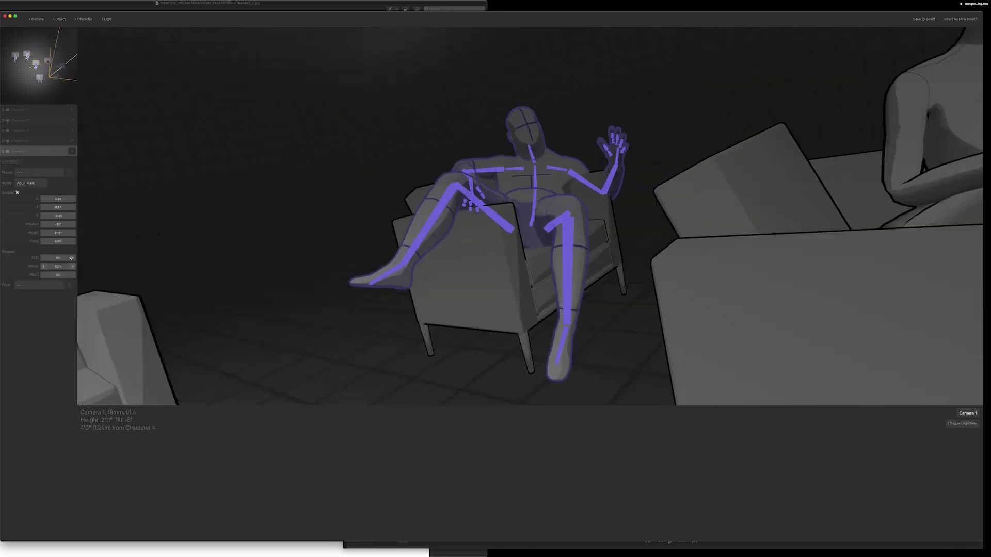
pyautogui.click(307, 275)
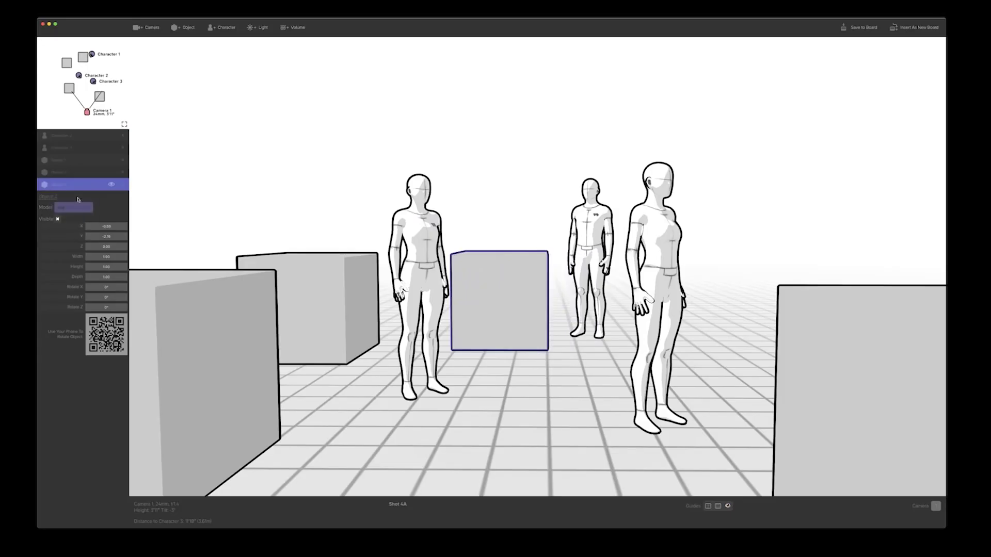
# Step: Swap the selected middle box for another model and move the nearest standing character toward it
pyautogui.click(73, 207)
pyautogui.click(67, 220)
pyautogui.moveTo(419, 258); pyautogui.dragTo(509, 268)
pyautogui.click(82, 344)
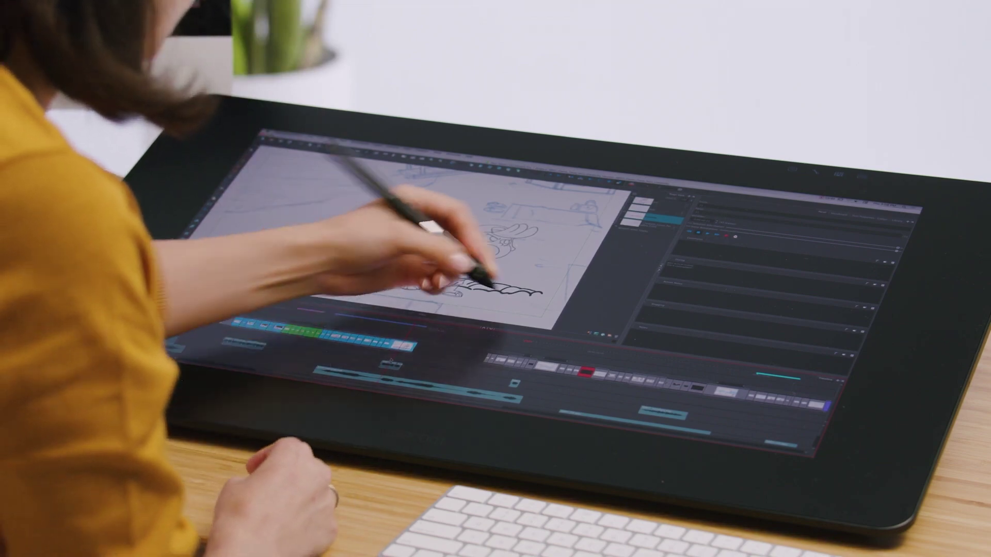
# Step: Switch to Storyboard Pro and adjust the length of the pointing character's panel and of the video track's clip
pyautogui.click(424, 450)
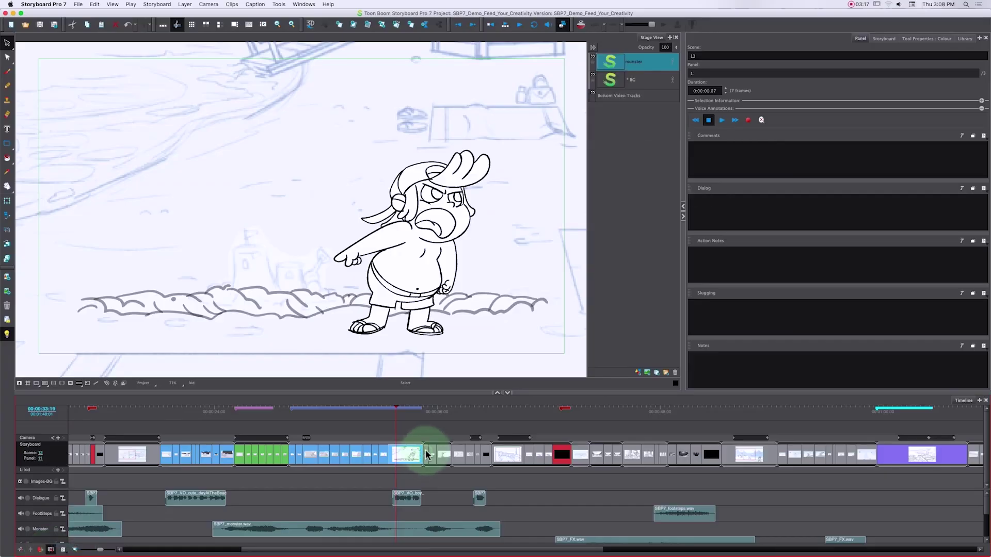
pyautogui.moveTo(440, 448); pyautogui.dragTo(488, 448)
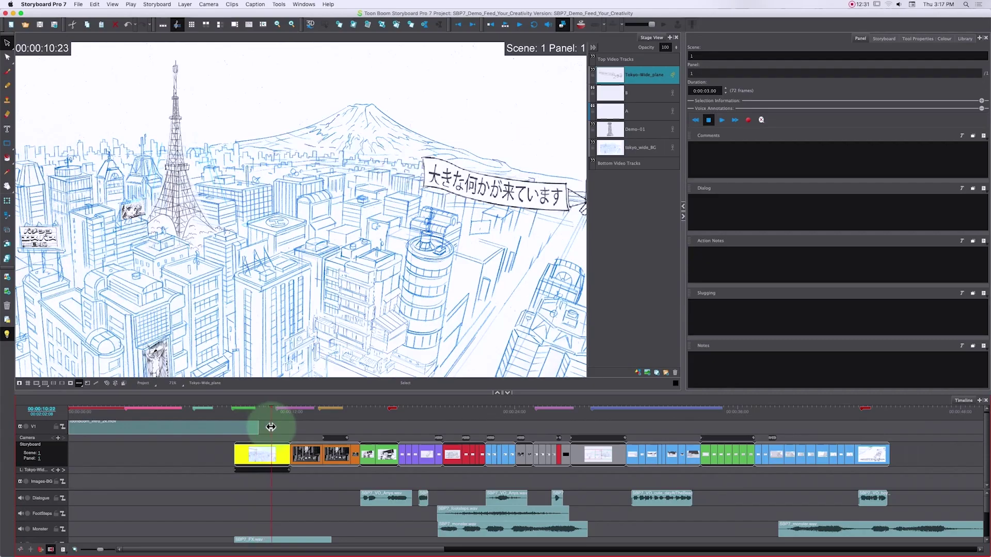
pyautogui.moveTo(268, 425); pyautogui.dragTo(323, 427)
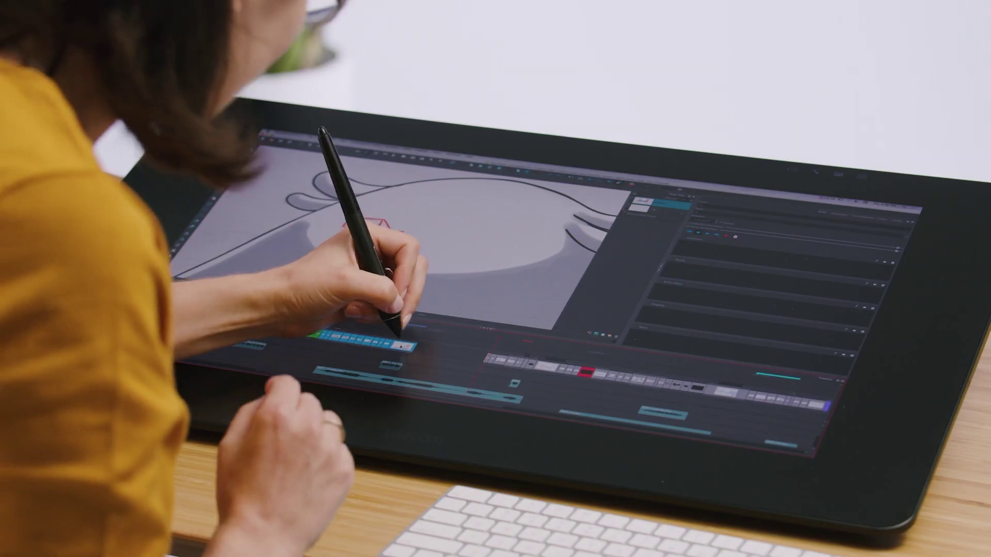
# Step: Browse the panels of the canyon scene on the timeline
pyautogui.click(400, 338)
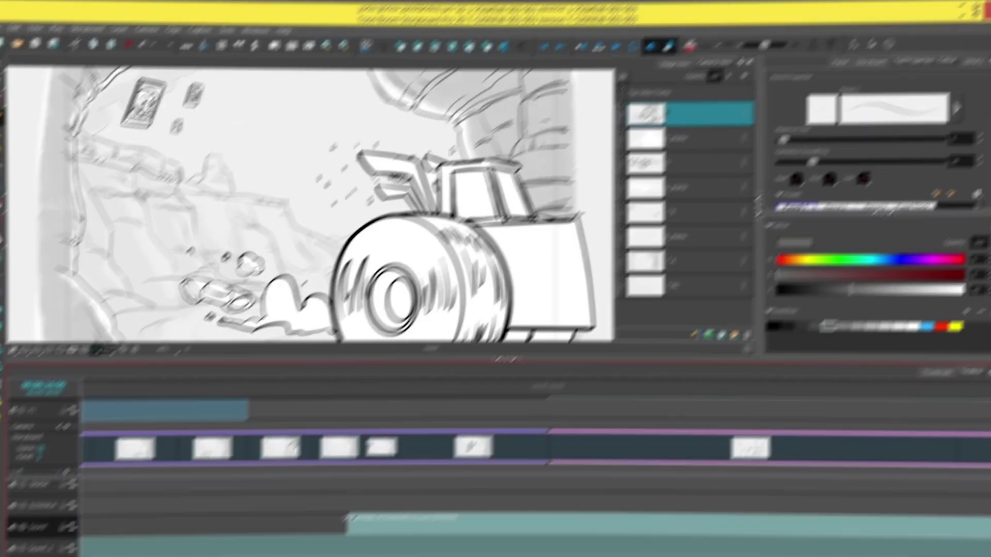
pyautogui.moveTo(283, 429); pyautogui.dragTo(335, 429)
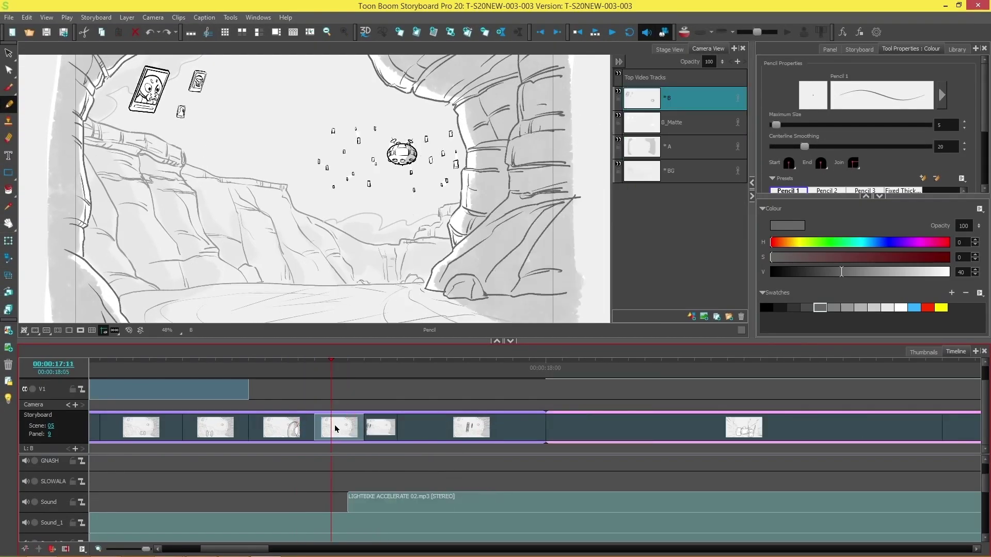
pyautogui.click(944, 423)
pyautogui.click(370, 439)
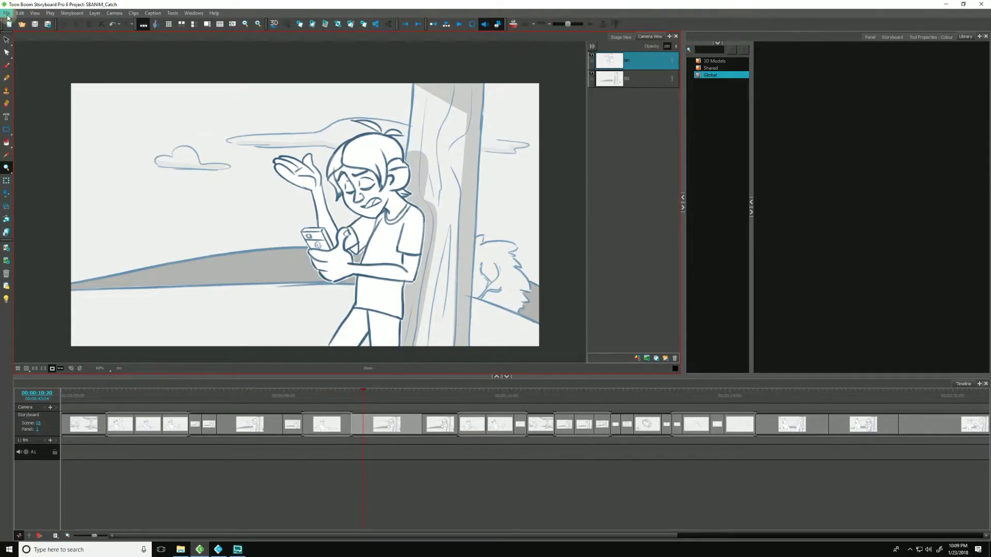
# Step: Import the sound clips Jacko-1 through Jacko-throw onto the current audio track from the first frame, overwriting existing clips
pyautogui.click(7, 13)
pyautogui.moveTo(45, 150)
pyautogui.click(104, 176)
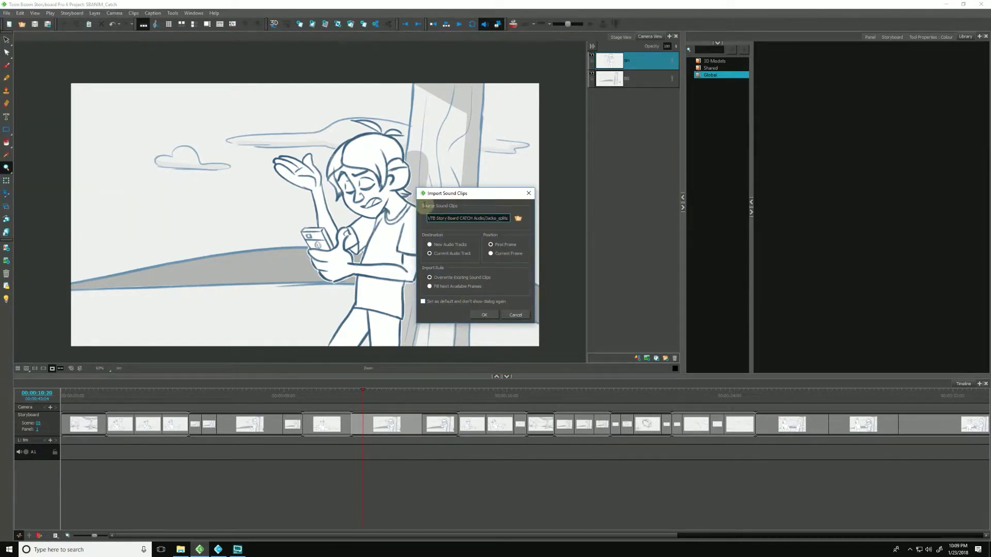
pyautogui.click(518, 217)
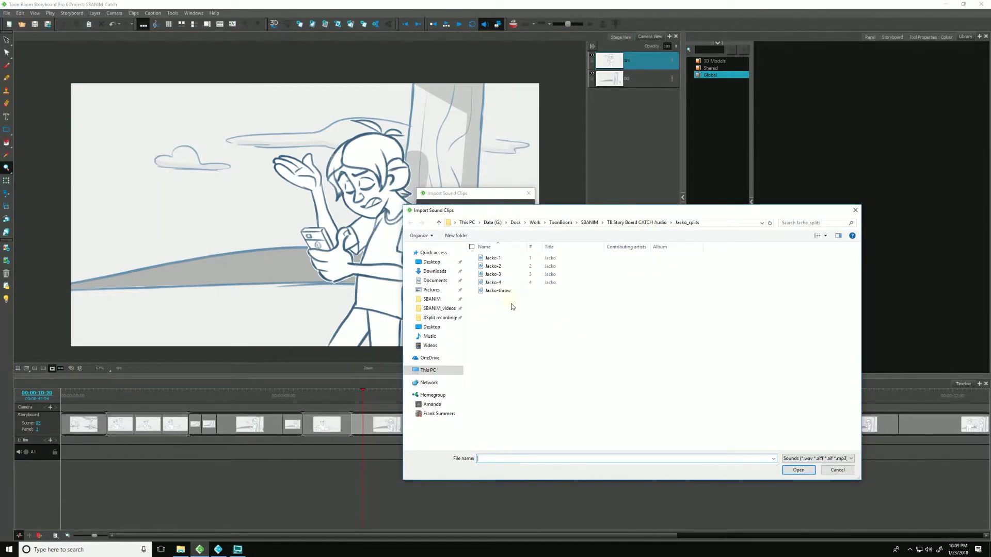
pyautogui.click(493, 257)
pyautogui.keyDown('shift'); pyautogui.click(498, 290); pyautogui.keyUp('shift')
pyautogui.click(798, 470)
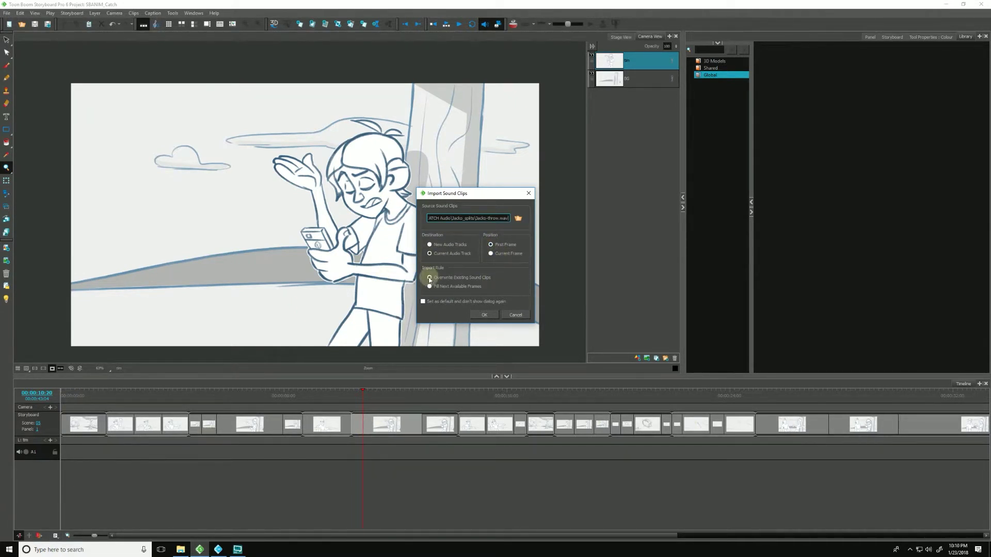
pyautogui.click(485, 315)
# Step: Scrub back to the start of the first sound clip and toggle Audio Scrubbing for the audio track
pyautogui.moveTo(148, 394); pyautogui.dragTo(84, 393)
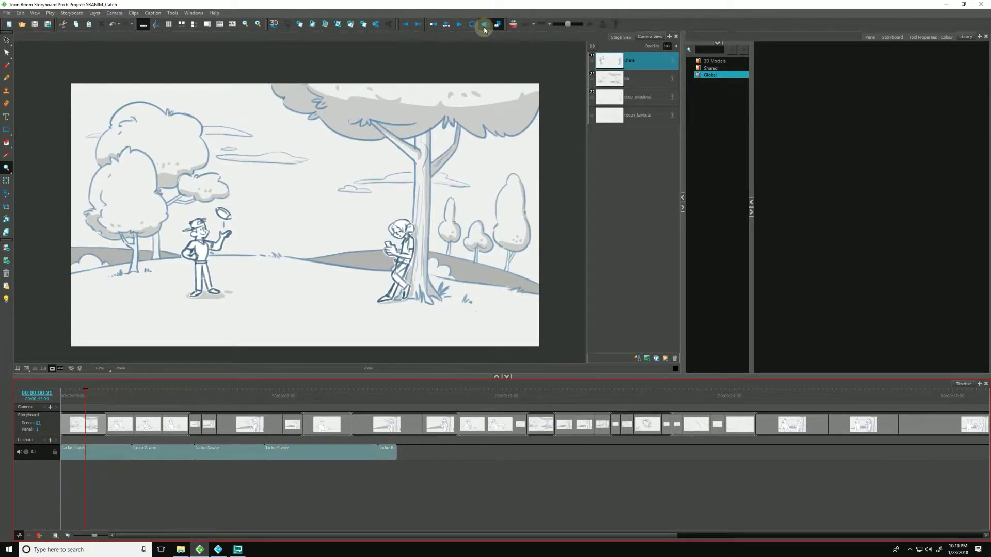
pyautogui.rightClick(97, 447)
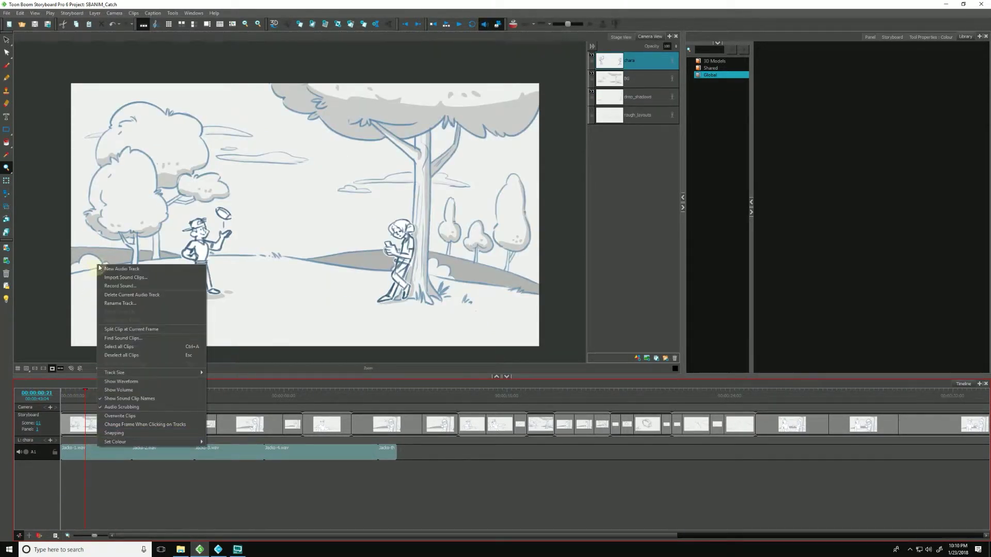
pyautogui.click(107, 407)
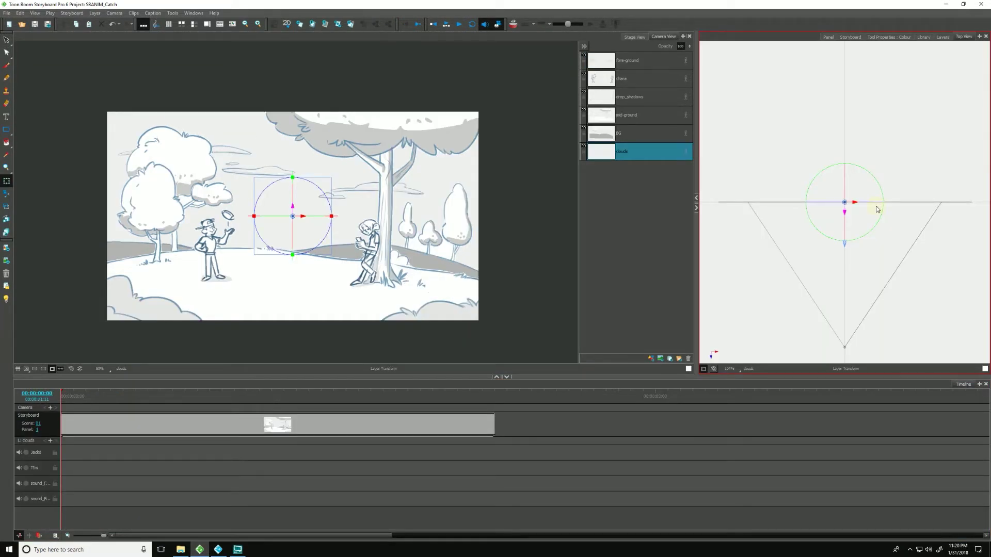
# Step: Push the clouds layer farther back in depth in the top view and enlarge it to fill the frame again
pyautogui.click(642, 245)
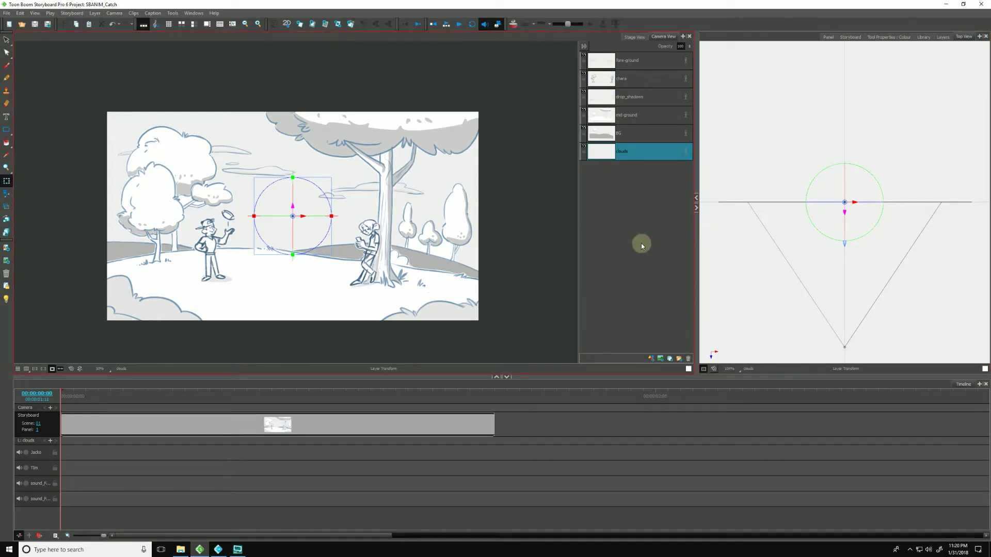
pyautogui.click(845, 213)
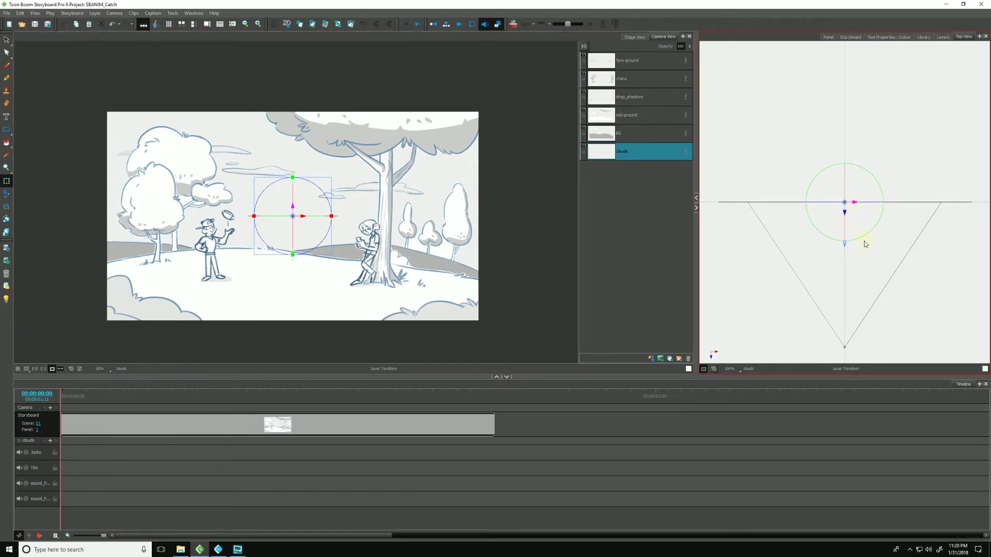
pyautogui.moveTo(844, 212); pyautogui.dragTo(837, 128)
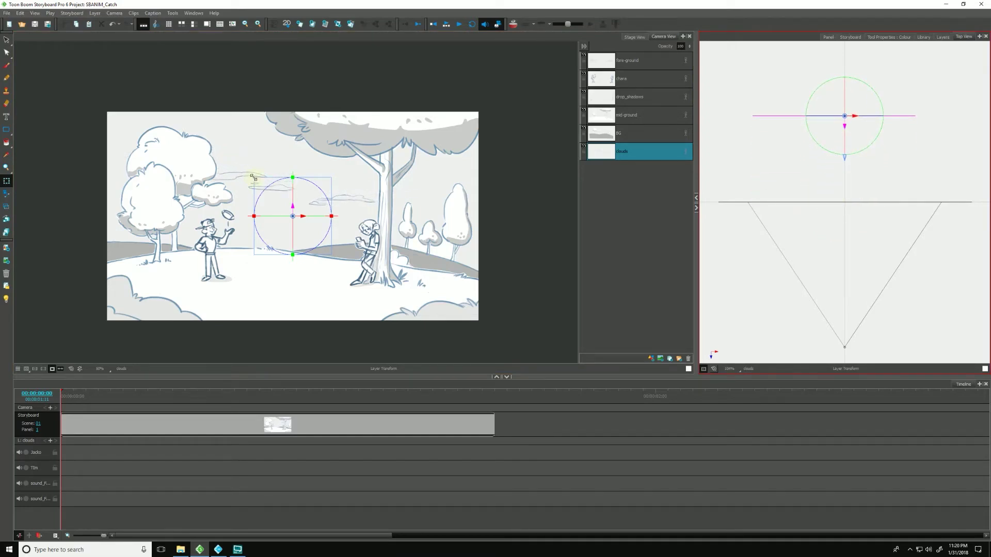
pyautogui.moveTo(253, 177); pyautogui.dragTo(229, 160)
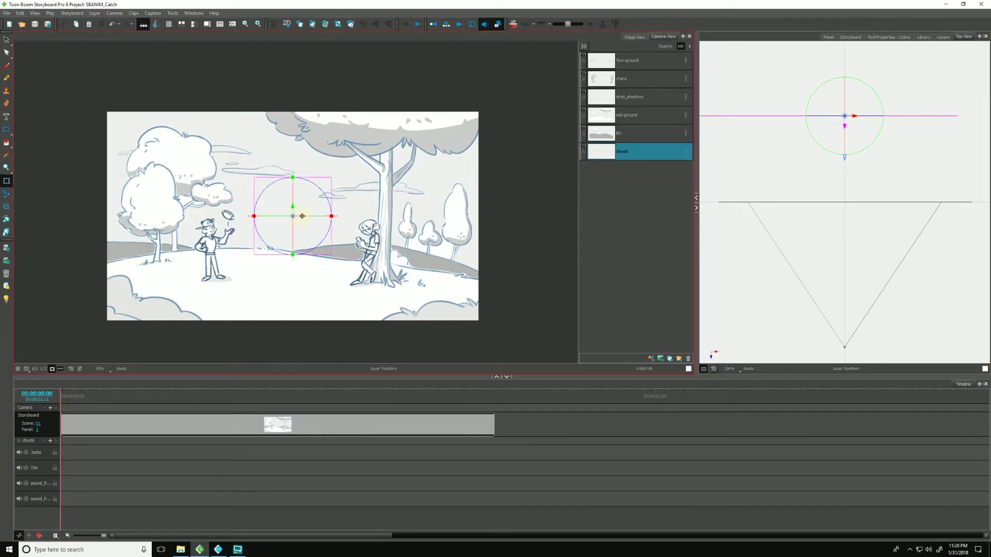
# Step: Lower the clouds layer slightly in the camera view
pyautogui.moveTo(295, 212); pyautogui.dragTo(294, 210)
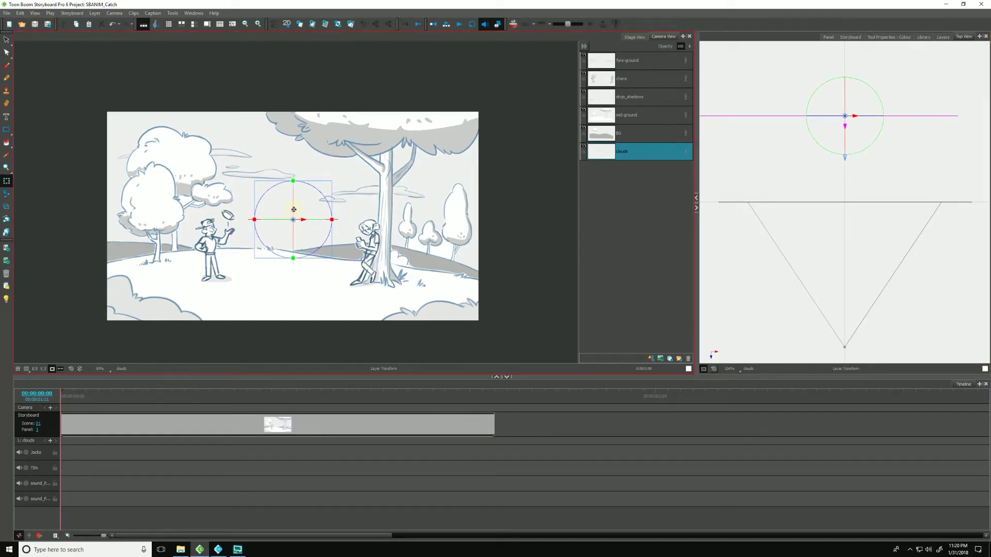
# Step: Push the BG layer back in depth to between the clouds and the front layers, then enlarge and reposition it to fit the frame
pyautogui.click(606, 137)
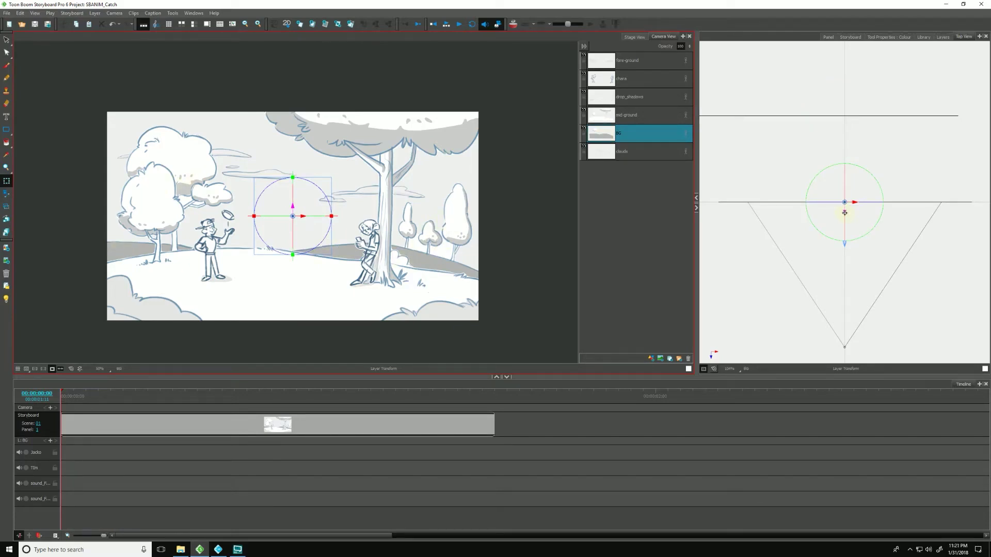
pyautogui.moveTo(844, 212); pyautogui.dragTo(839, 165)
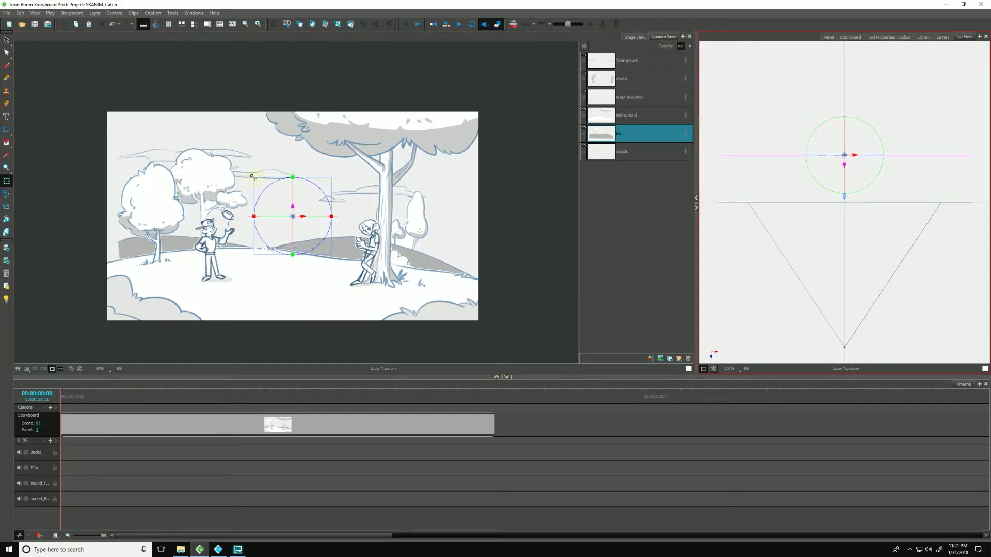
pyautogui.moveTo(253, 177); pyautogui.dragTo(243, 173)
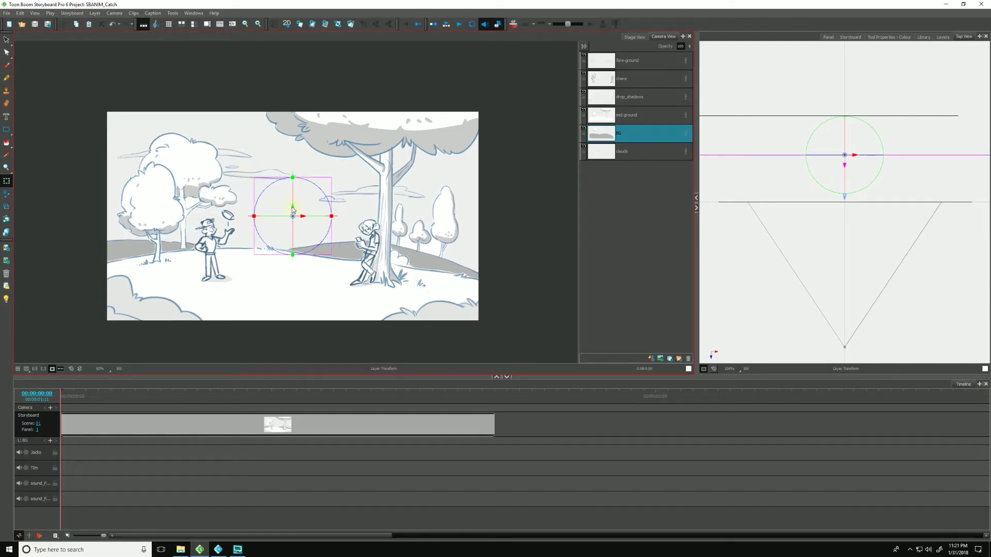
pyautogui.moveTo(292, 209); pyautogui.dragTo(299, 220)
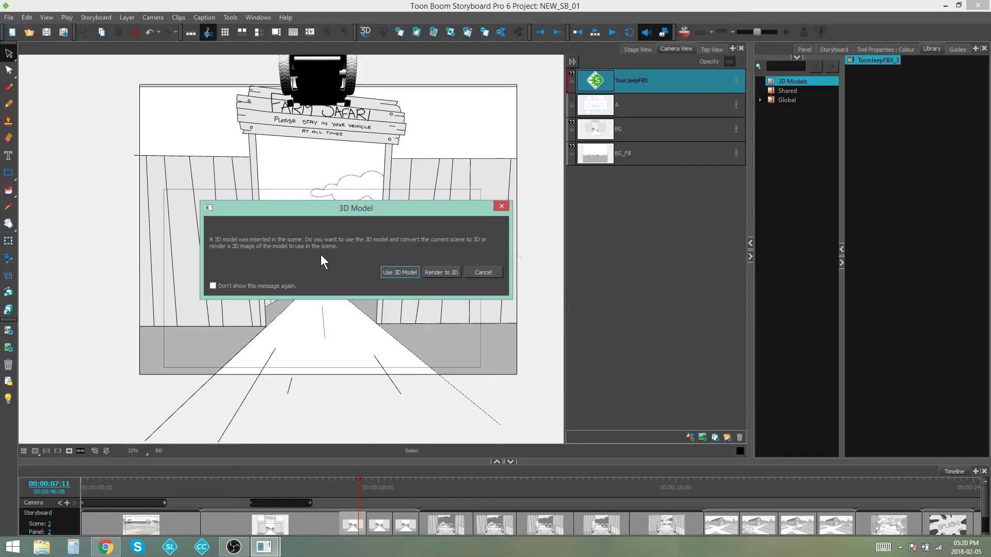
# Step: Keep the inserted ToonJeepFBX as a 3D model and convert the current scene to 3D
pyautogui.click(399, 272)
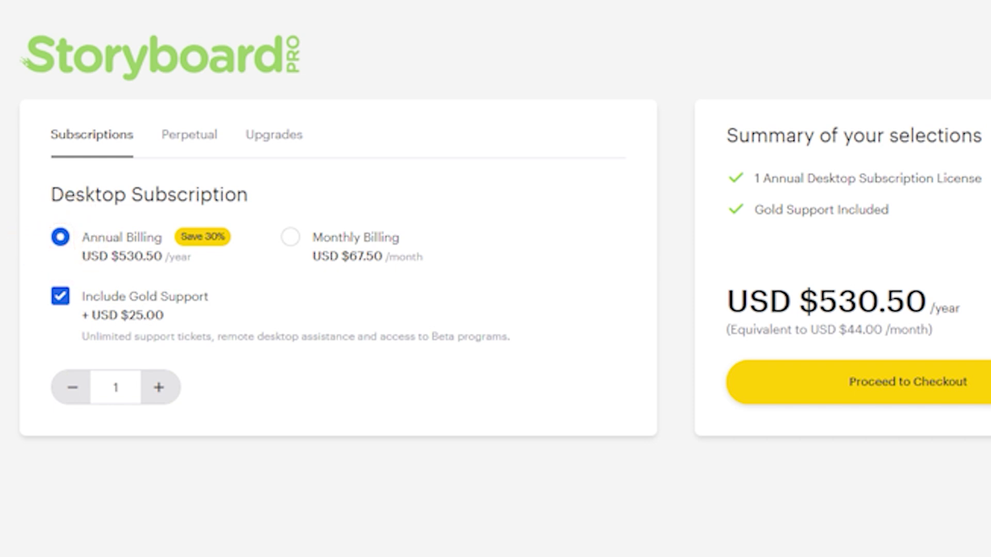
# Step: Show the perpetual license options on the Storyboard Pro purchase page
pyautogui.click(189, 136)
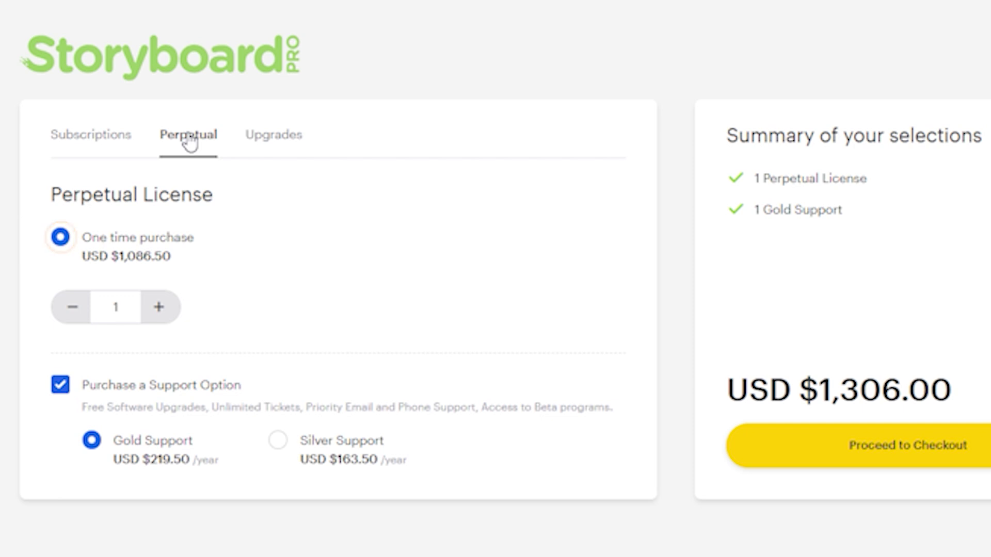